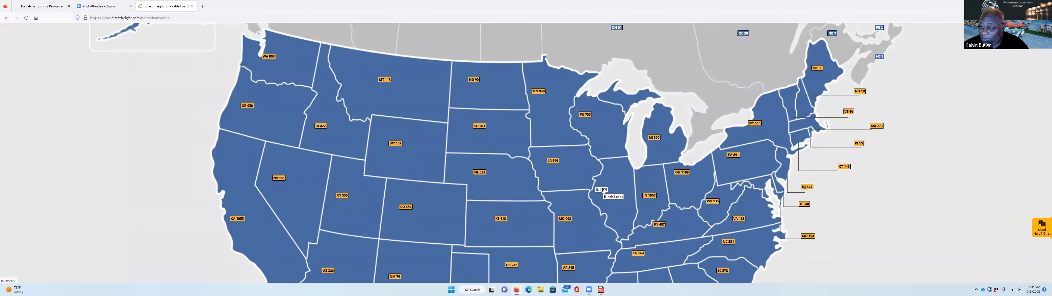
- Examine the available load counts by state across the US load map
scroll(738, 165, "down", 3)
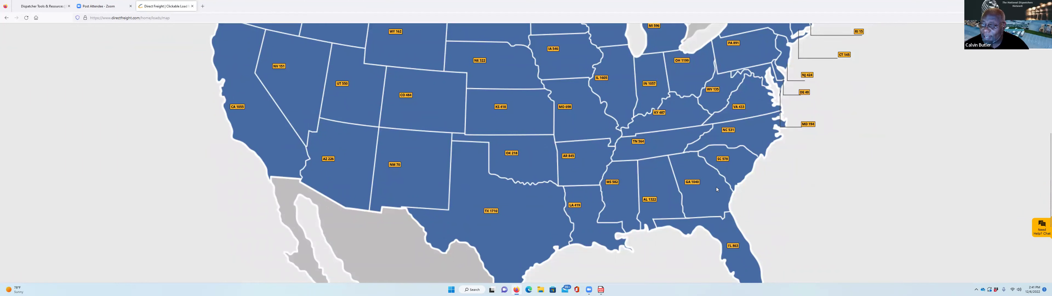
scroll(717, 190, "up", 2)
scroll(719, 189, "up", 2)
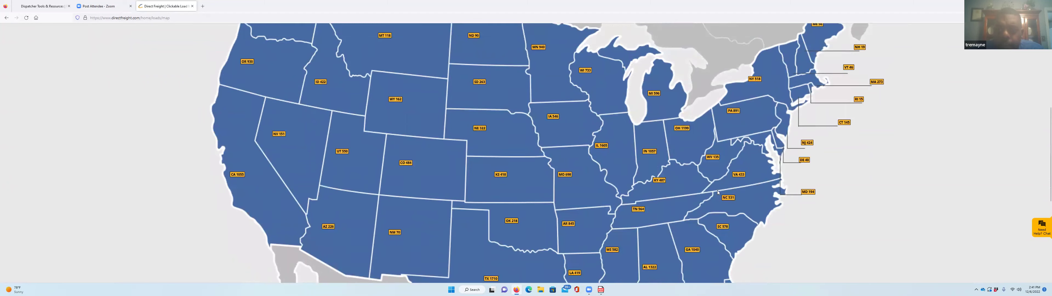
scroll(718, 192, "down", 1)
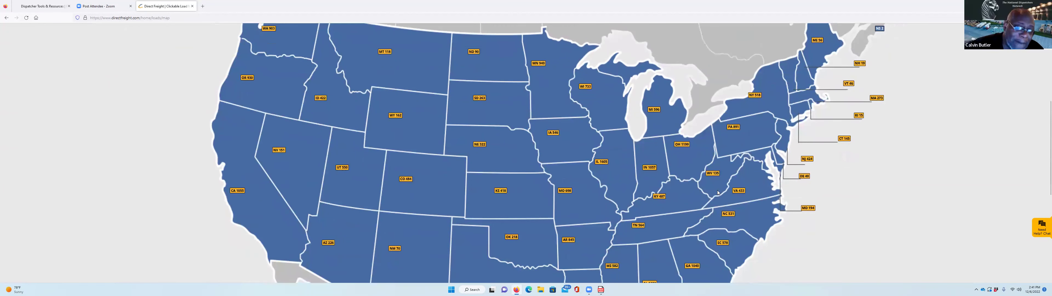
scroll(718, 192, "down", 1)
scroll(718, 192, "down", 1)
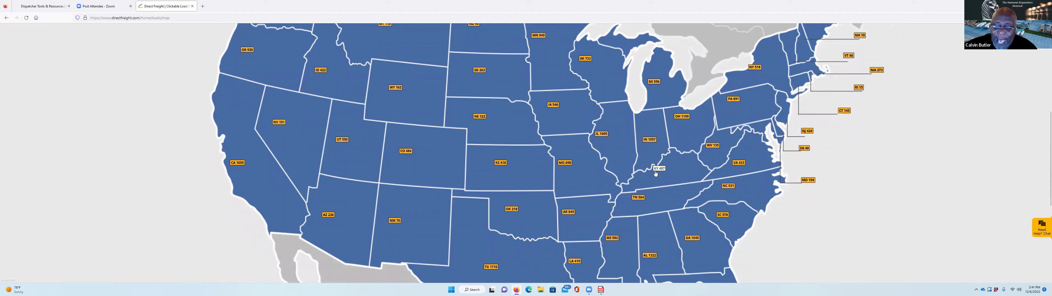
scroll(711, 192, "down", 2)
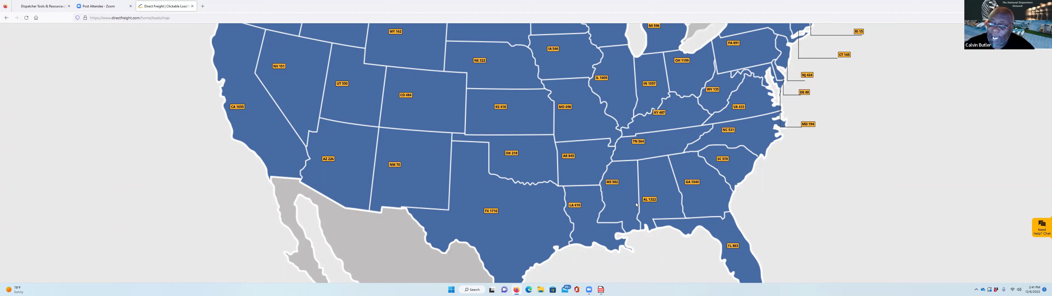
left_click(641, 142)
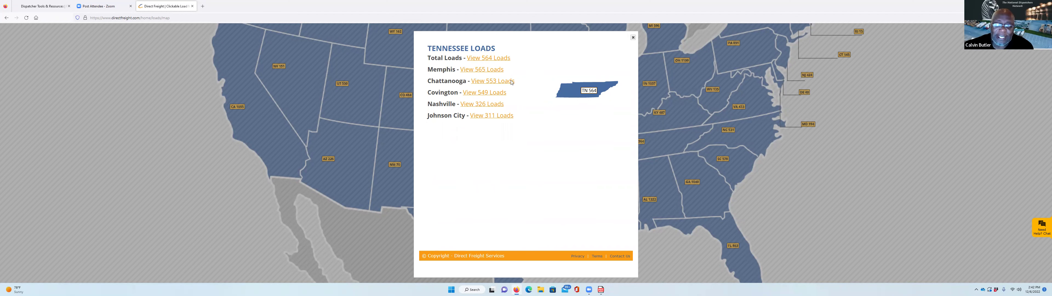
left_click(491, 59)
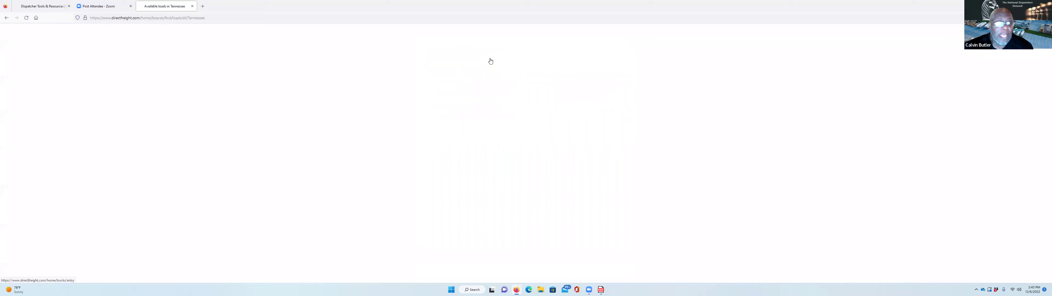
left_click(6, 17)
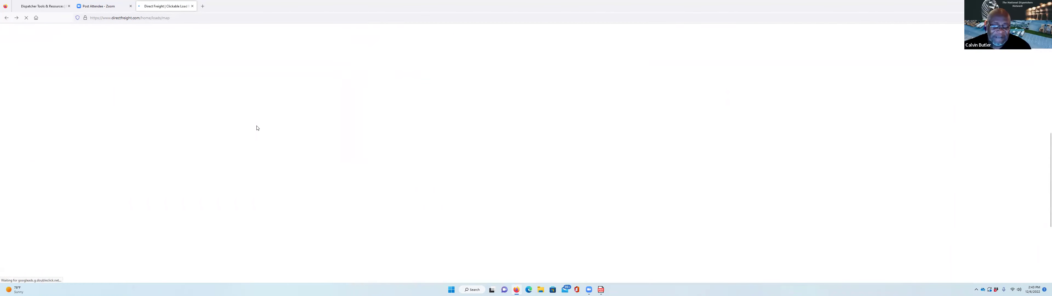
- Open the list of total loads for Tennessee from the load map
scroll(511, 137, "down", 4)
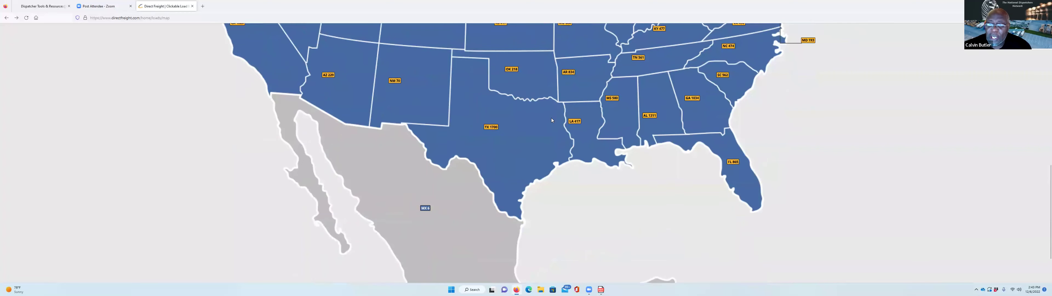
scroll(613, 103, "up", 1)
left_click(640, 87)
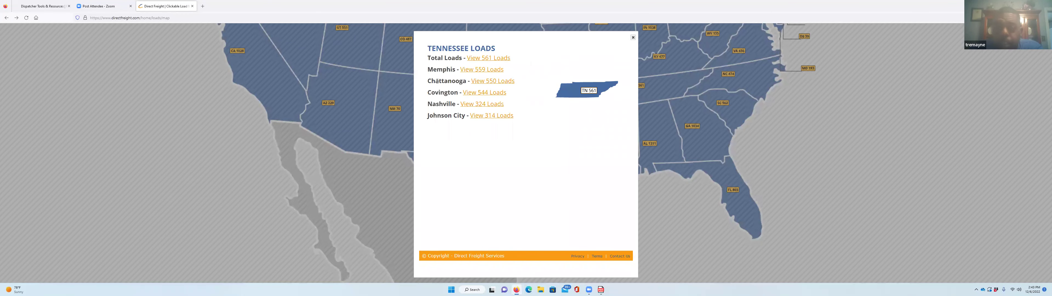
left_click(490, 60)
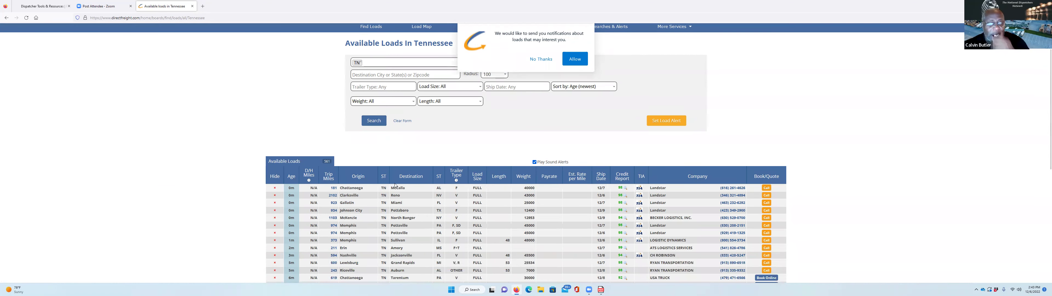
- Replace the TN origin filter with Chattanooga, TN (radius search)
left_click(377, 89)
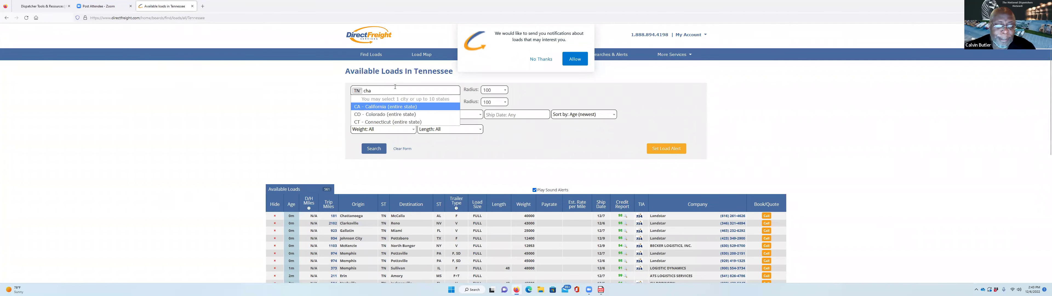
left_click(364, 91)
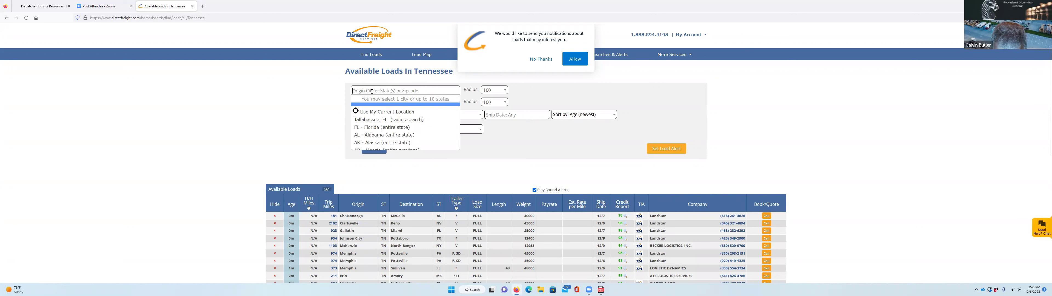
type("c")
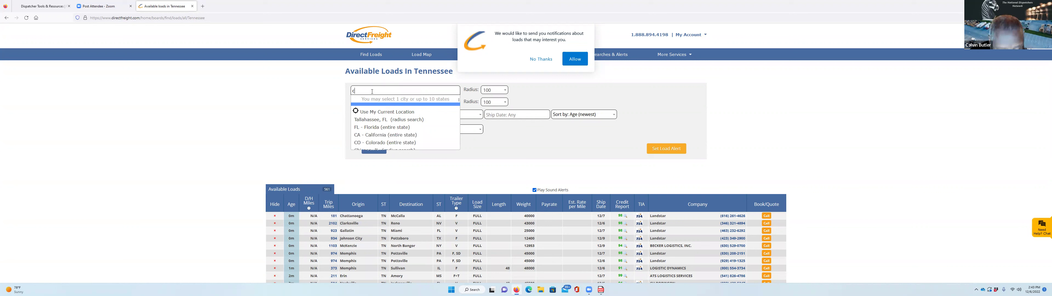
type("hatt")
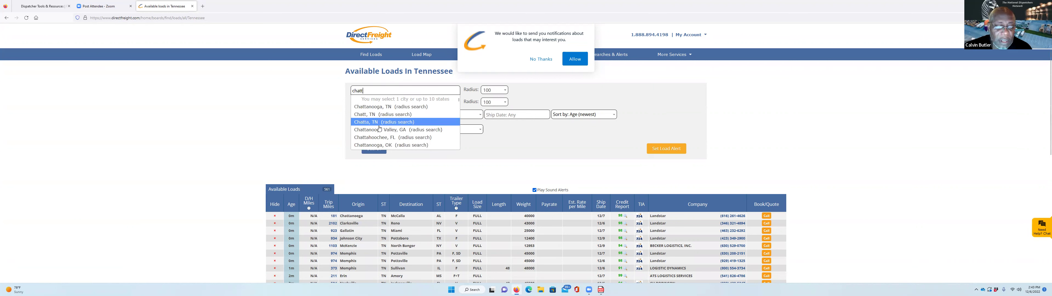
scroll(381, 134, "down", 2)
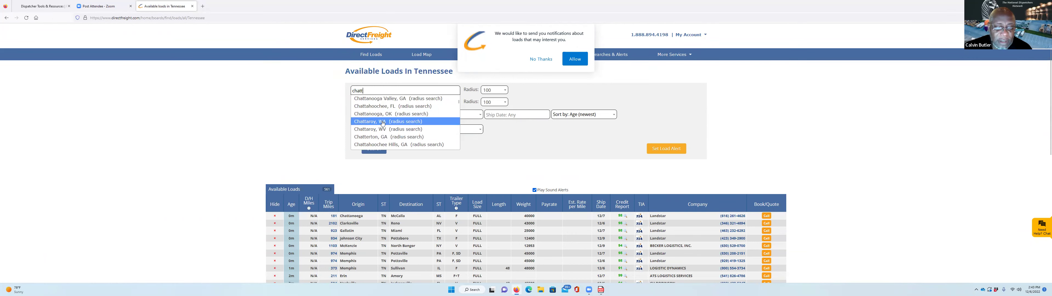
scroll(383, 123, "down", 3)
scroll(389, 115, "down", 3)
scroll(390, 115, "down", 5)
scroll(389, 115, "up", 3)
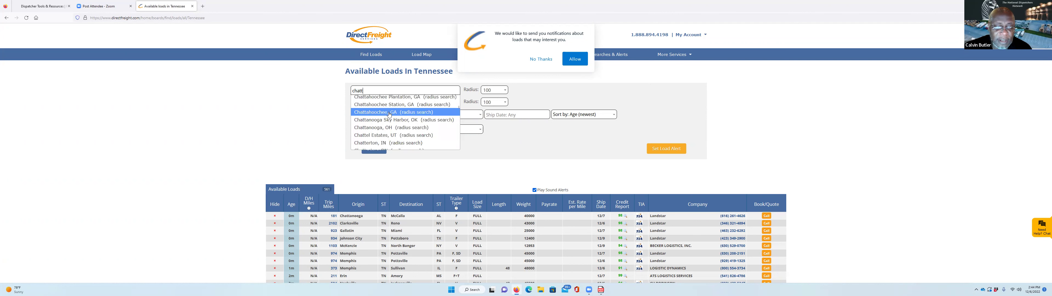
scroll(390, 115, "up", 4)
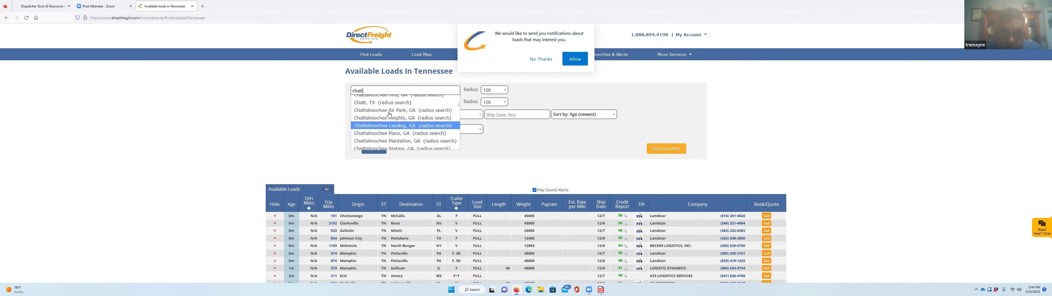
scroll(390, 115, "up", 5)
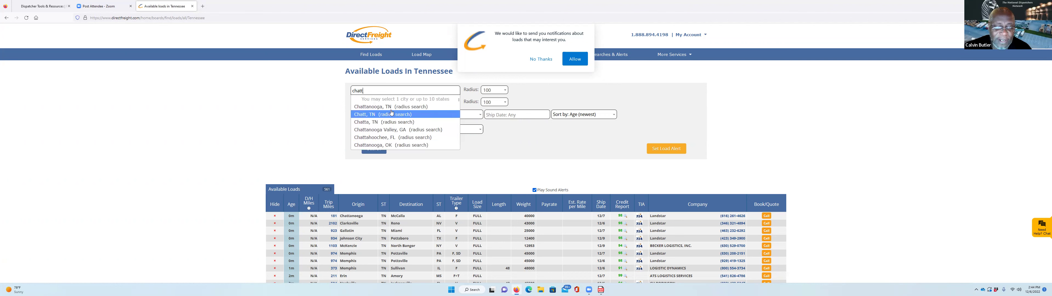
left_click(393, 108)
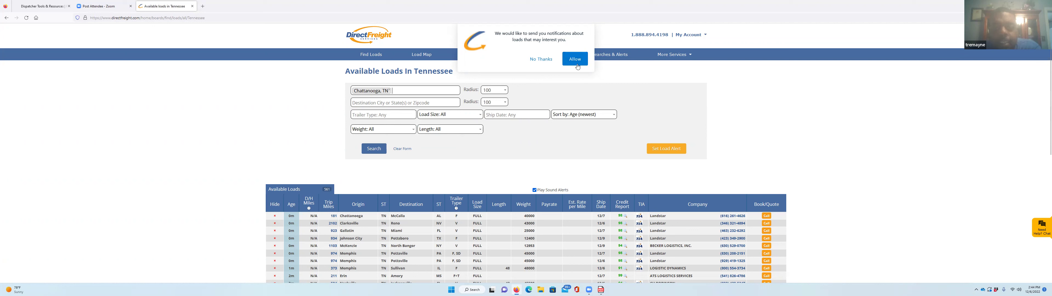
- Accept the load notification offer and allow the site to send notifications
left_click(571, 61)
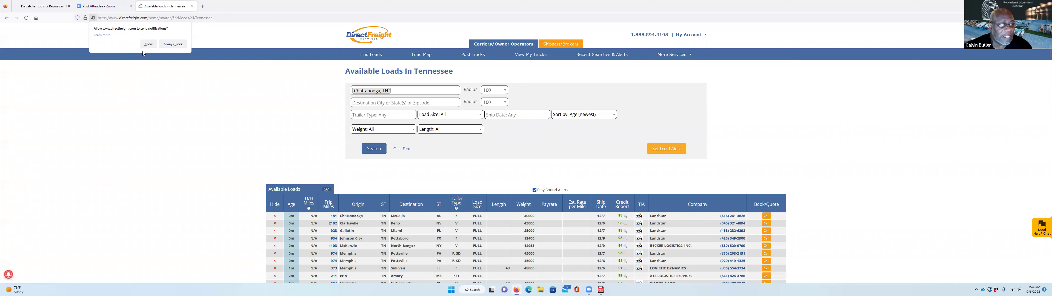
left_click(149, 44)
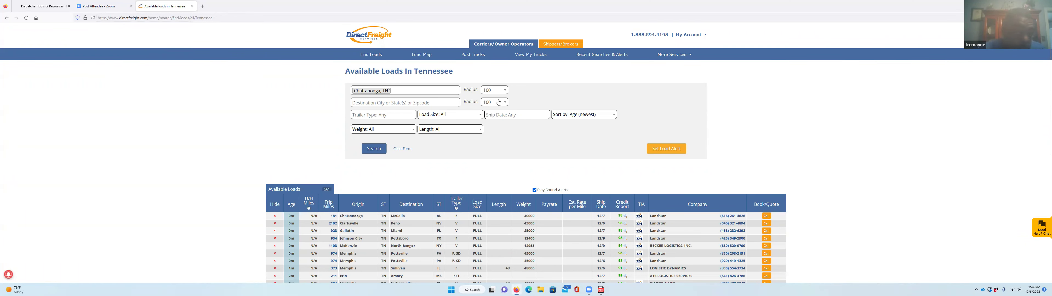
- Set the origin search radius to 25 and check the destination radius options
left_click(503, 91)
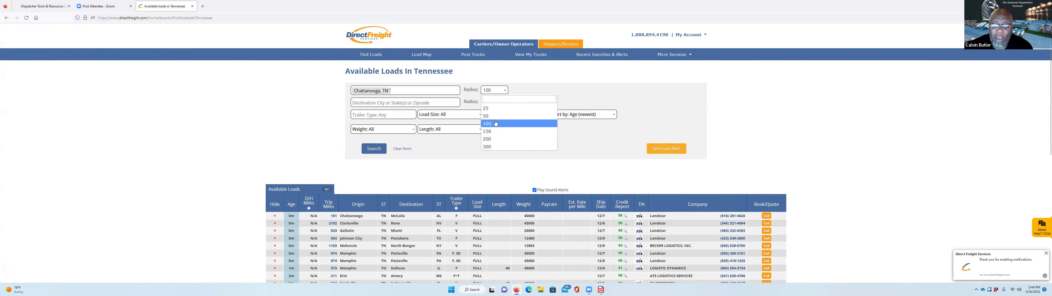
left_click(487, 109)
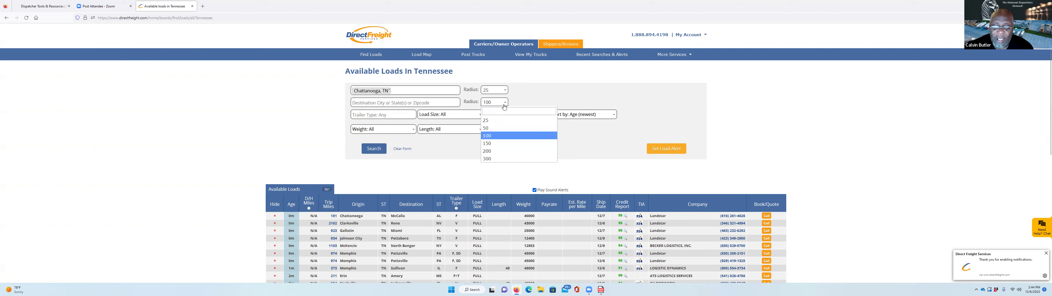
left_click(504, 105)
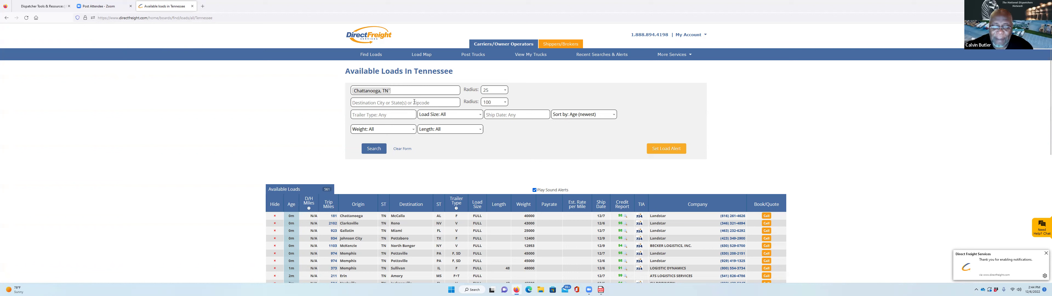
- Limit the trailer types to V (Dry Van) and VV (Van+Vented), and run the load search
left_click(410, 115)
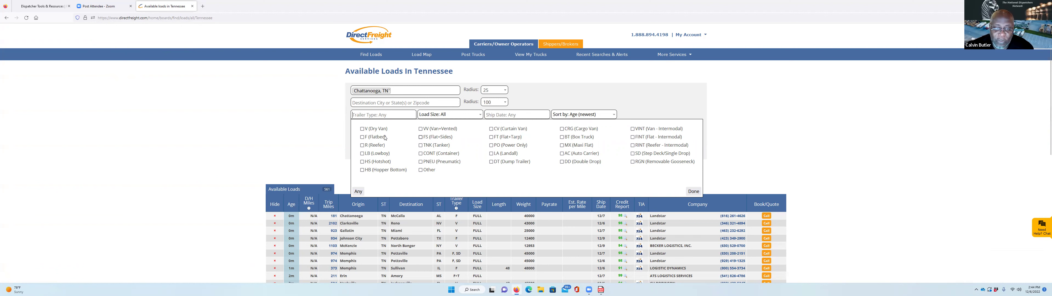
left_click(362, 129)
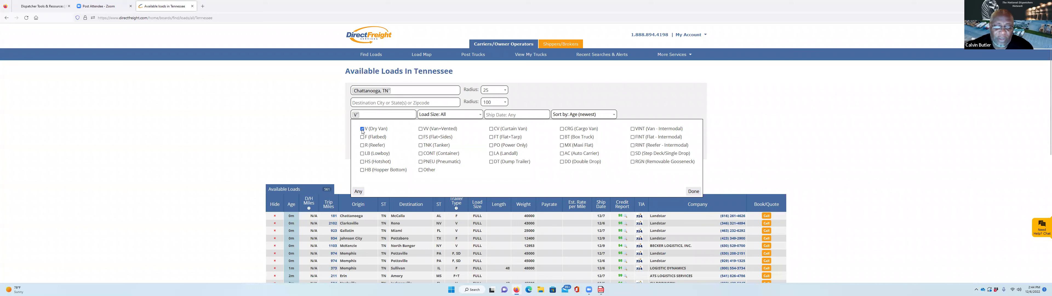
left_click(422, 129)
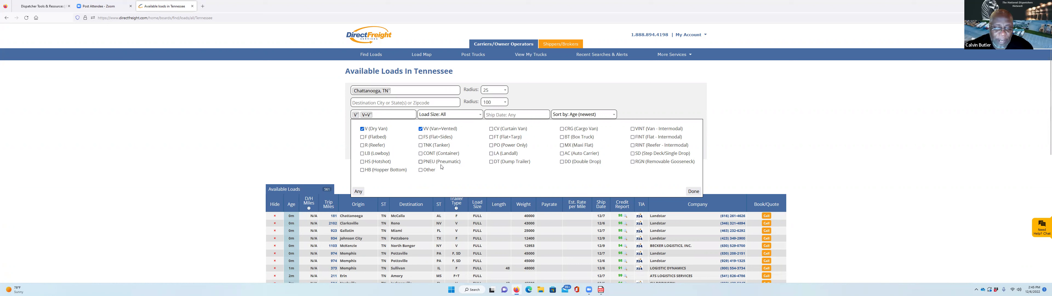
left_click(322, 146)
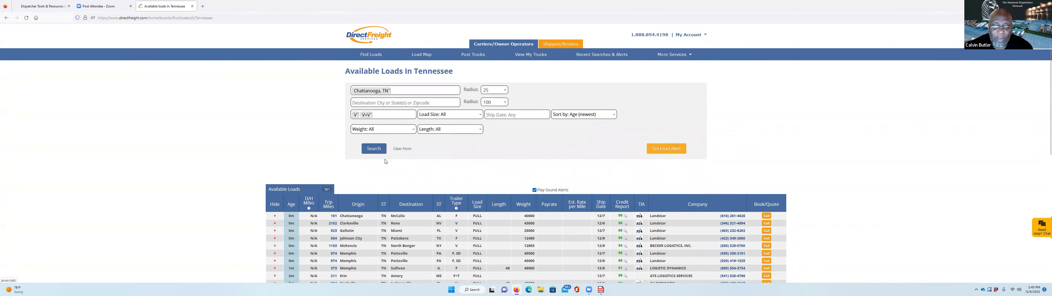
left_click(373, 148)
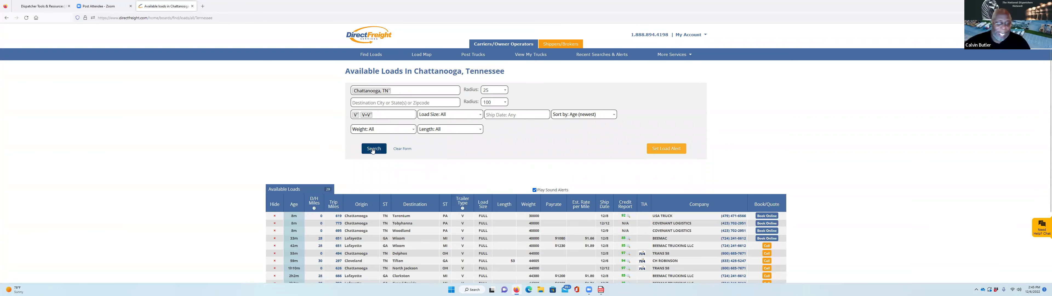
- Sort the Chattanooga loads by Est. Rate per Mile (highest) and review the sorted list
scroll(512, 252, "down", 3)
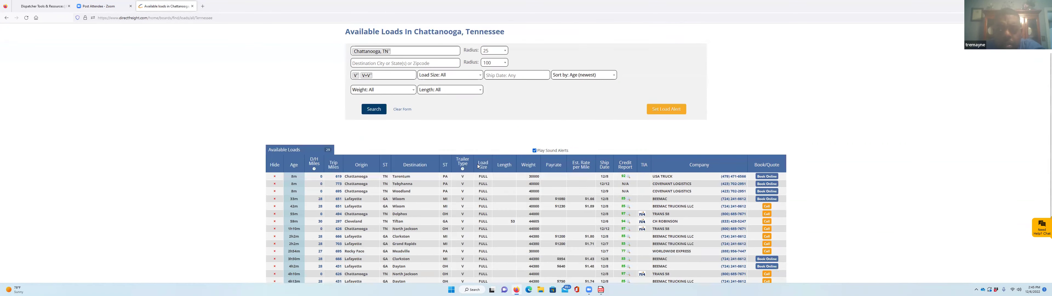
left_click(604, 76)
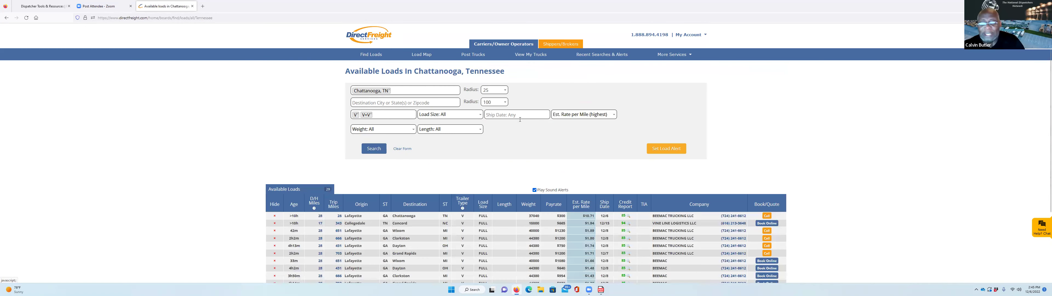
scroll(519, 136, "down", 1)
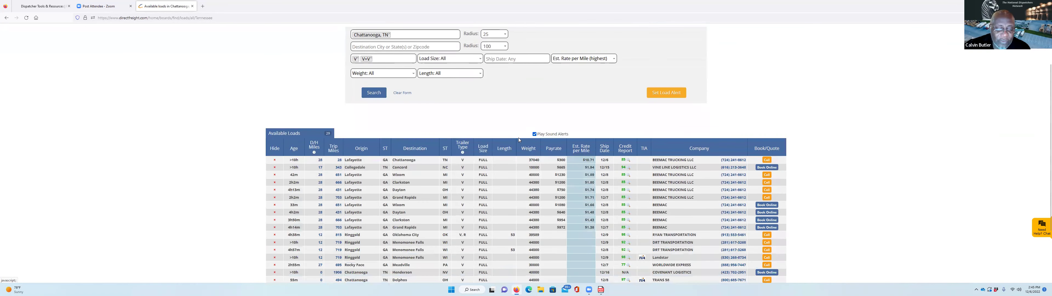
scroll(424, 147, "down", 1)
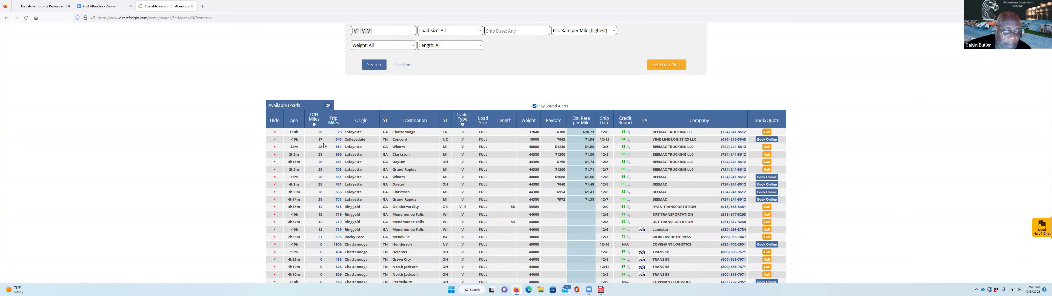
scroll(324, 147, "down", 2)
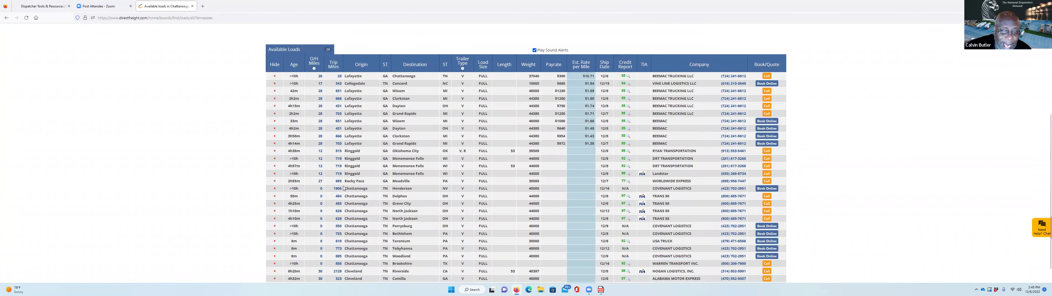
- Review the Chattanooga loads, open the details of the Lafayette, GA to Wixom, MI load paying $1230, and run a reverse search
scroll(348, 192, "down", 1)
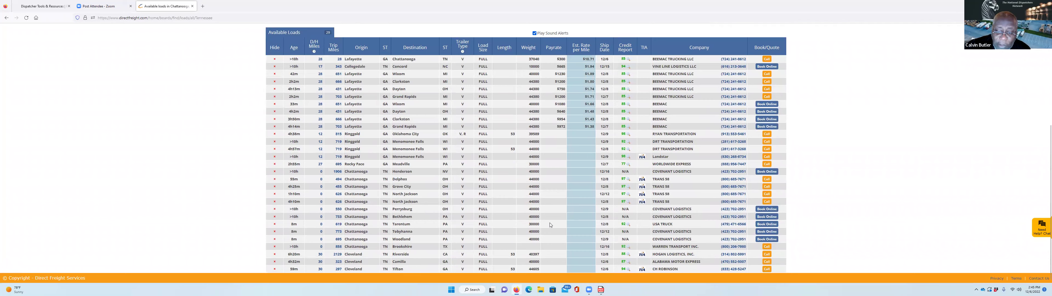
scroll(550, 223, "up", 2)
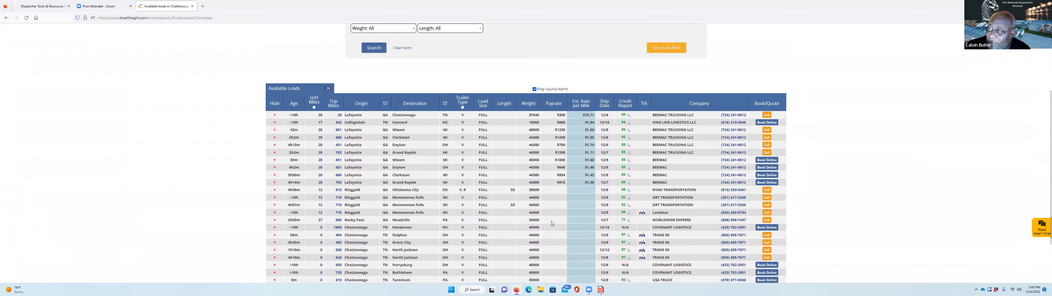
scroll(552, 221, "down", 2)
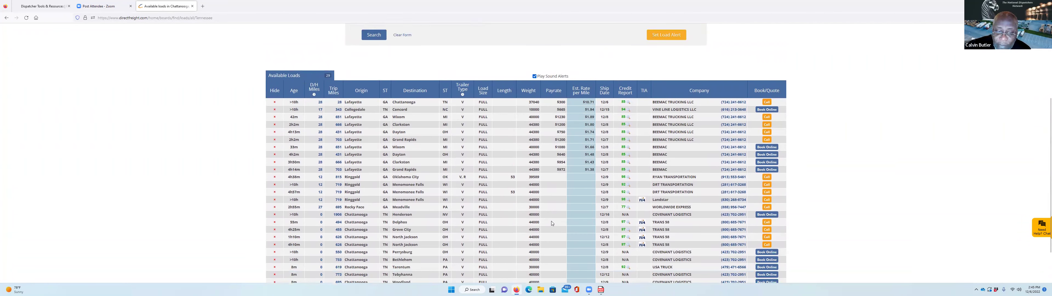
scroll(551, 222, "up", 3)
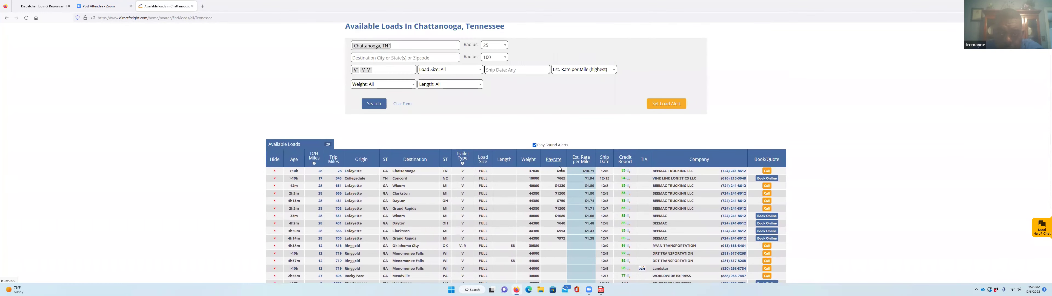
scroll(475, 146, "down", 1)
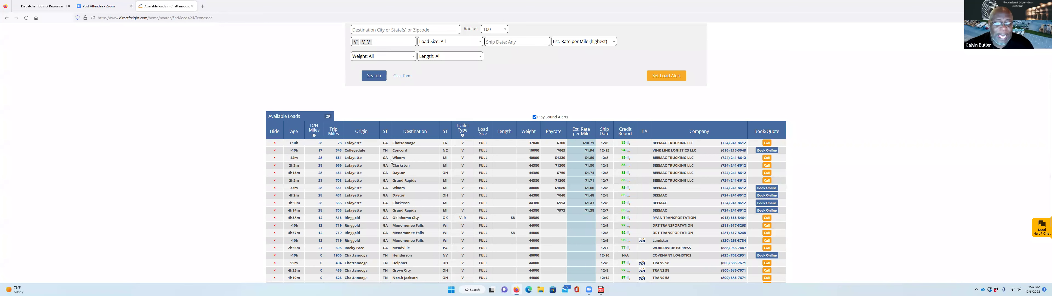
left_click(408, 157)
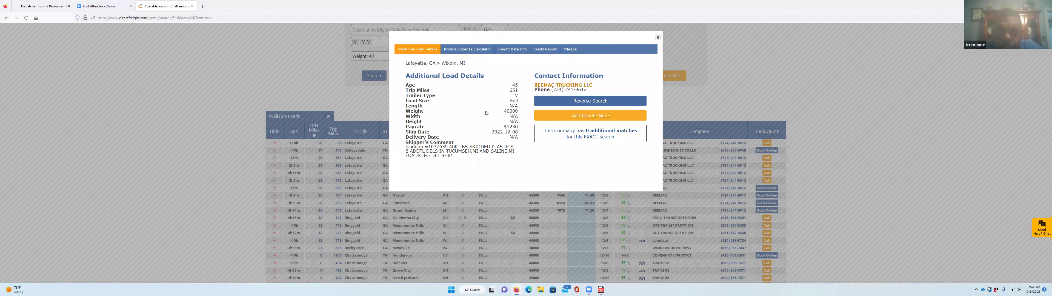
left_click(587, 102)
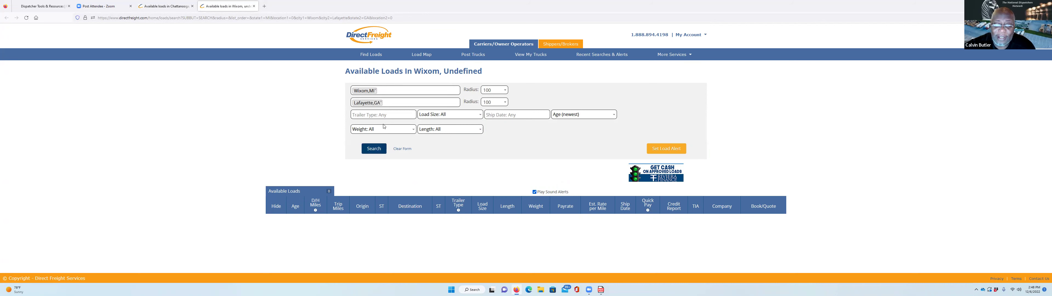
- Limit the Wixom-to-Lafayette return search to trailer types V (Dry Van) and VV (Van+Vented), and run it
left_click(370, 115)
left_click(362, 129)
left_click(421, 129)
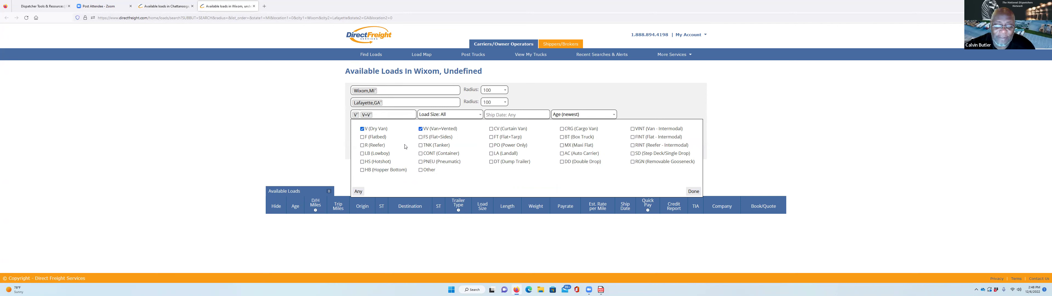
left_click(693, 191)
left_click(371, 149)
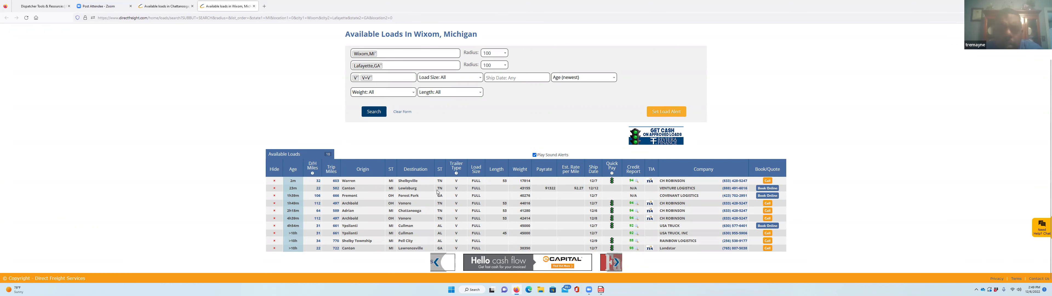
- Review the return loads, examine the Canton, MI to Lewisburg, TN load's details and private note form, and close them
scroll(450, 192, "up", 2)
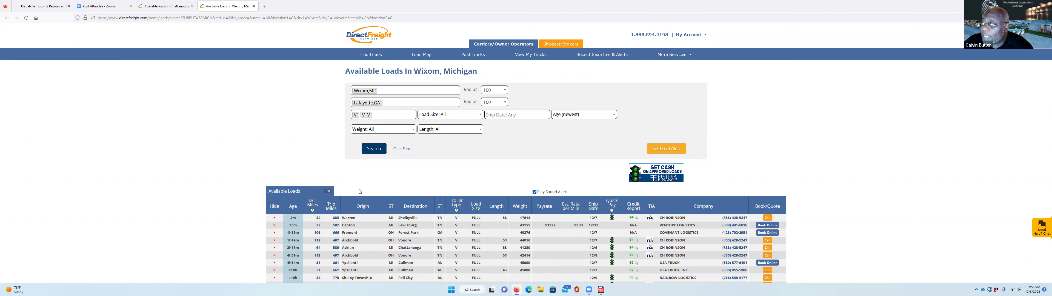
scroll(350, 197, "down", 2)
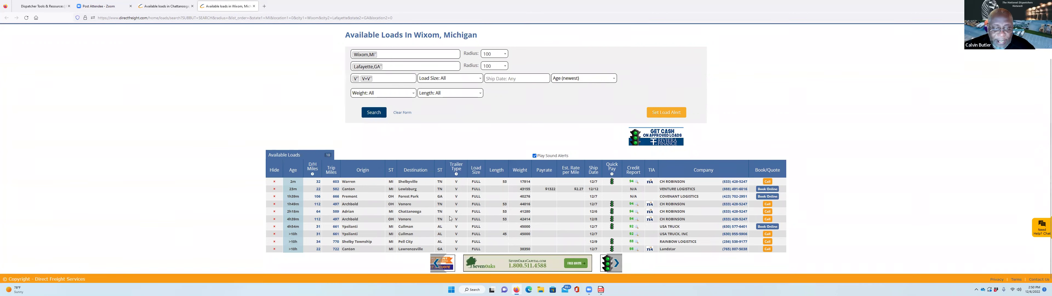
scroll(589, 236, "up", 1)
scroll(723, 170, "down", 1)
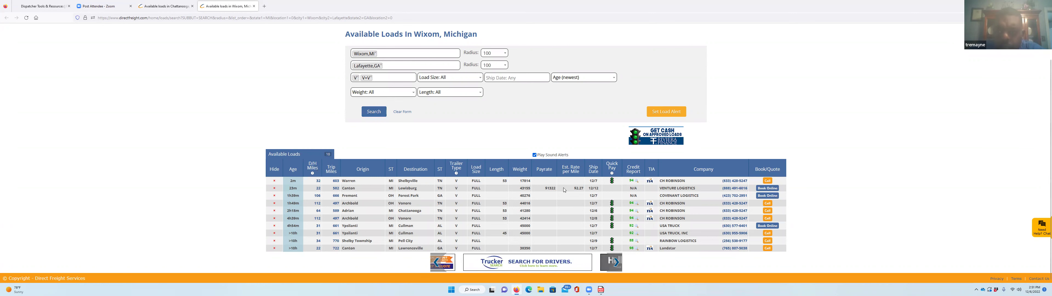
left_click(548, 189)
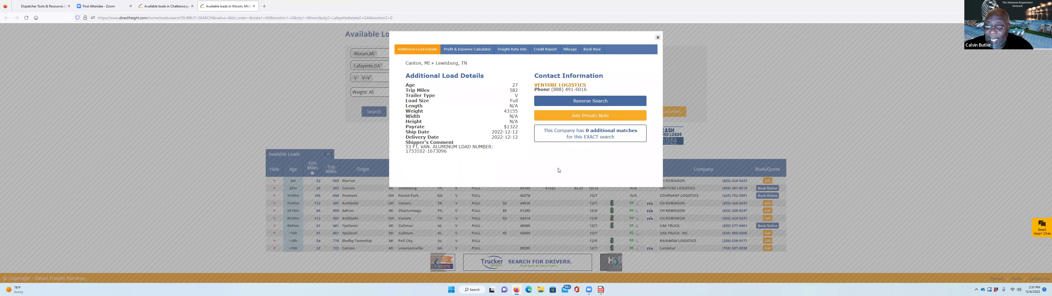
left_click(591, 116)
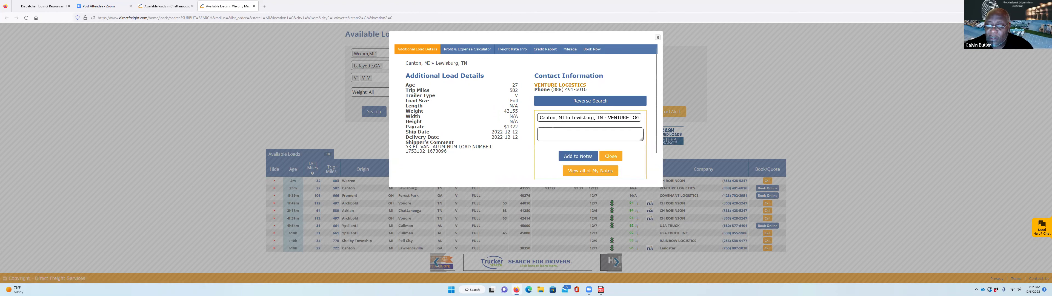
scroll(594, 137, "down", 1)
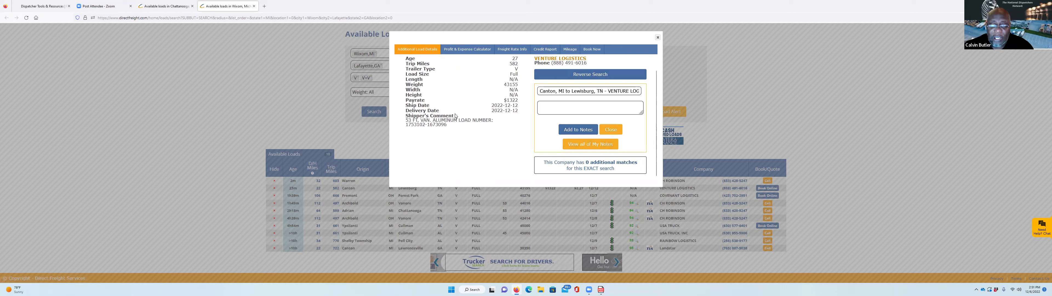
scroll(456, 114, "up", 1)
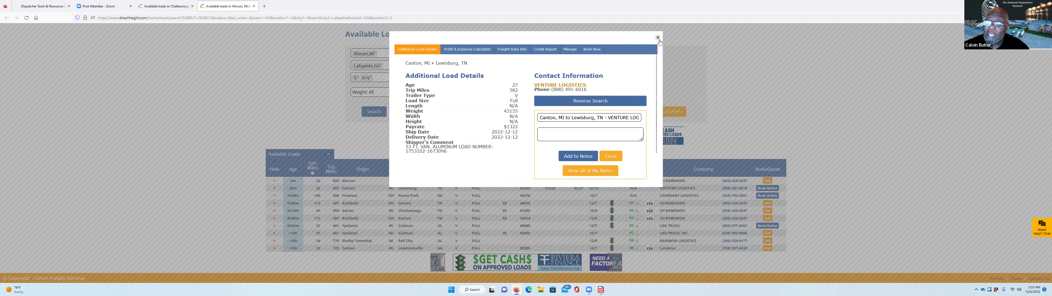
left_click(361, 187)
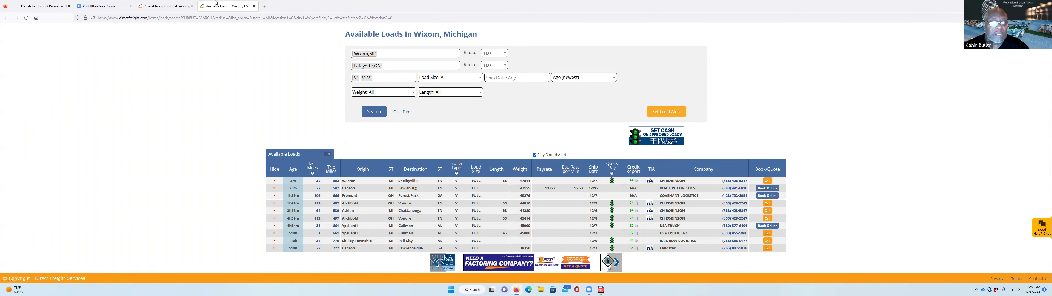
- Close the Lafayette to Wixom load details in the Chattanooga results and return to the Wixom results
left_click(166, 6)
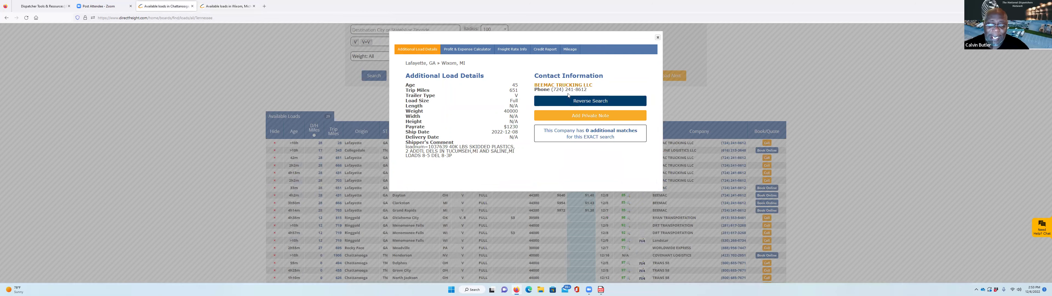
left_click(658, 39)
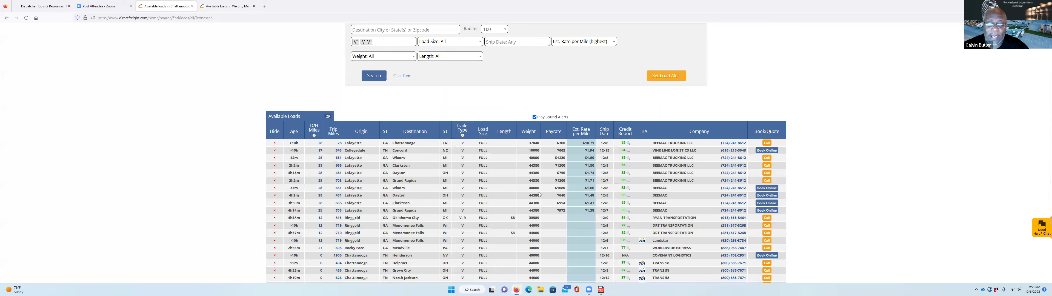
left_click(226, 6)
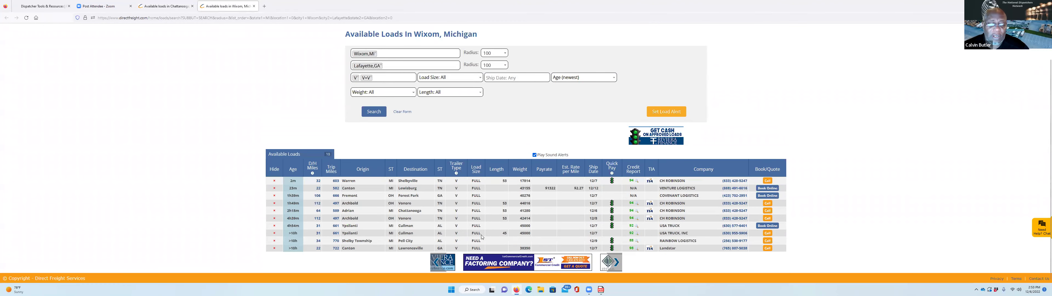
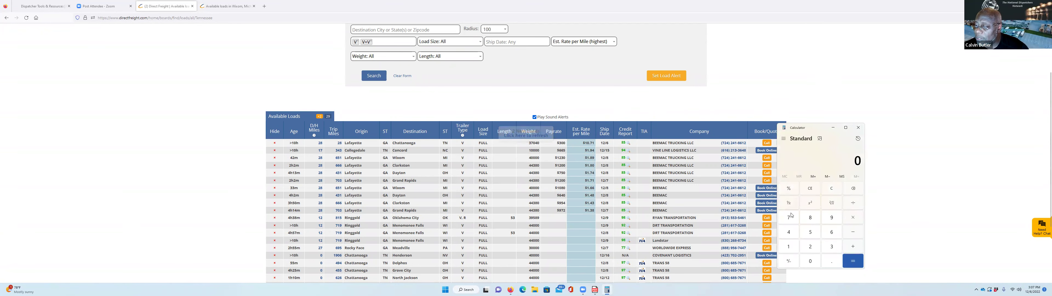
- Calculate 750 × 2.25 in the calculator
left_click(789, 217)
left_click(810, 232)
left_click(808, 258)
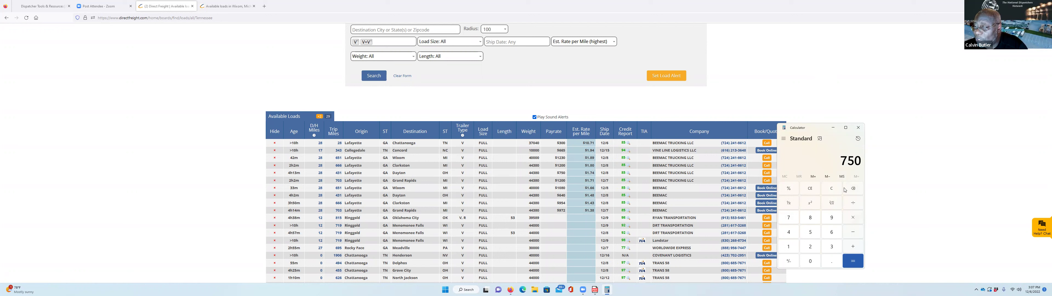
left_click(853, 218)
left_click(810, 247)
left_click(832, 262)
left_click(808, 233)
left_click(849, 258)
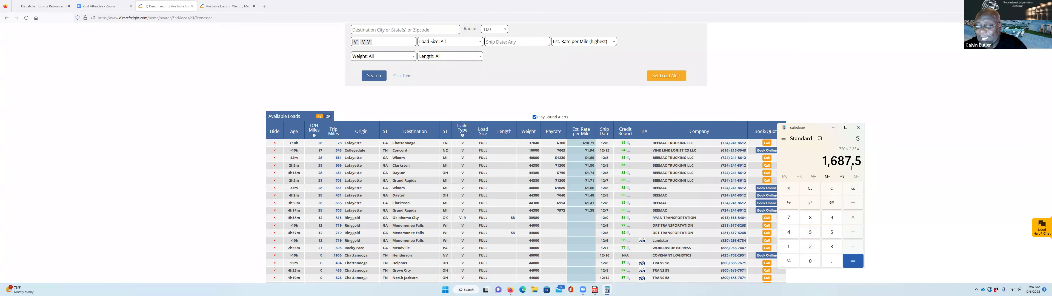
left_click(857, 234)
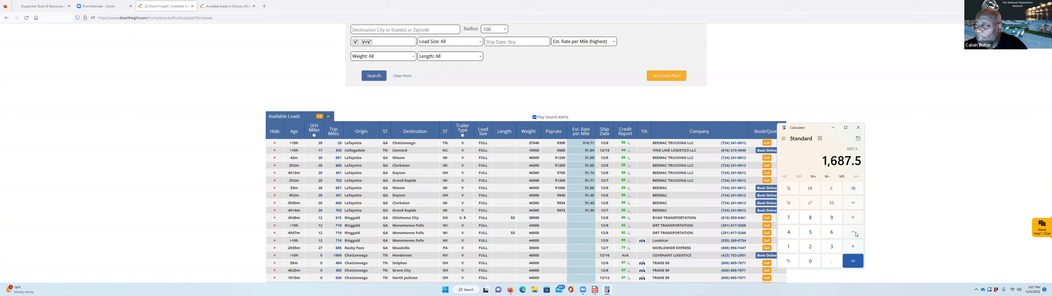
- Clear the calculator and calculate 168 × 4
left_click(833, 189)
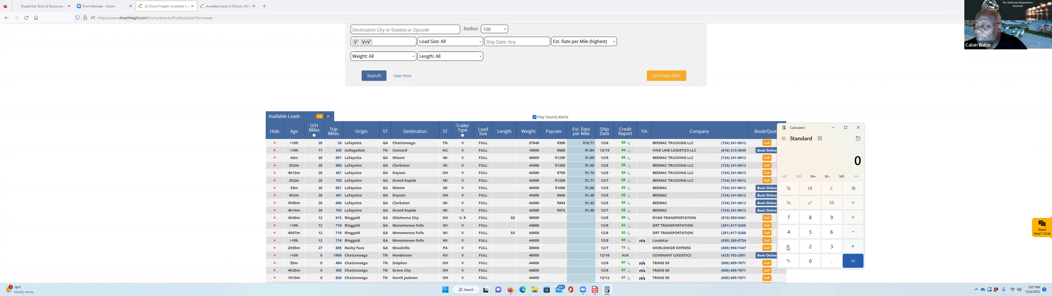
left_click(789, 247)
left_click(831, 233)
left_click(810, 217)
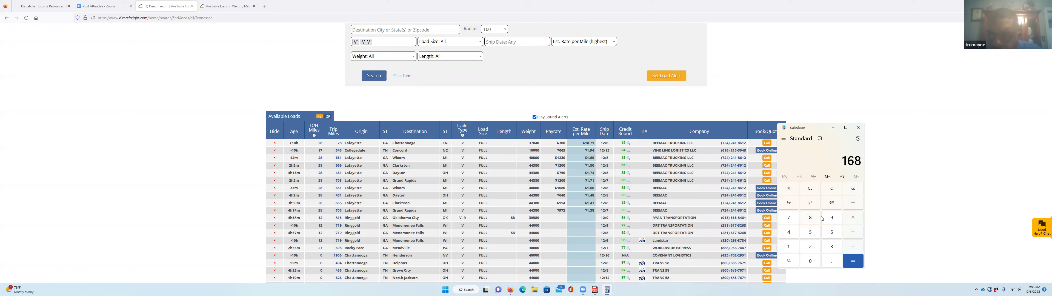
left_click(854, 218)
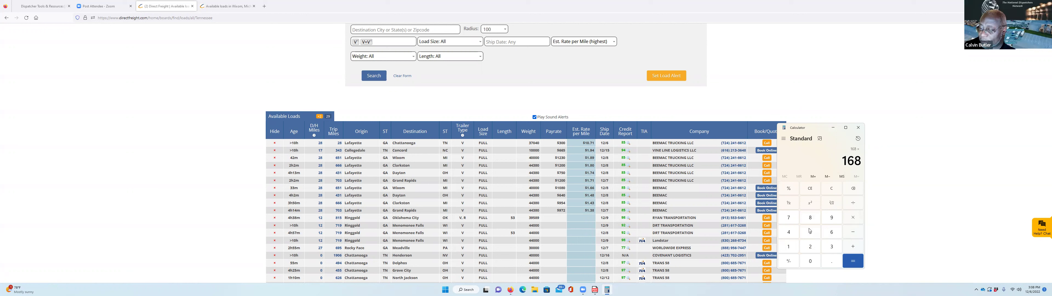
left_click(792, 232)
left_click(857, 262)
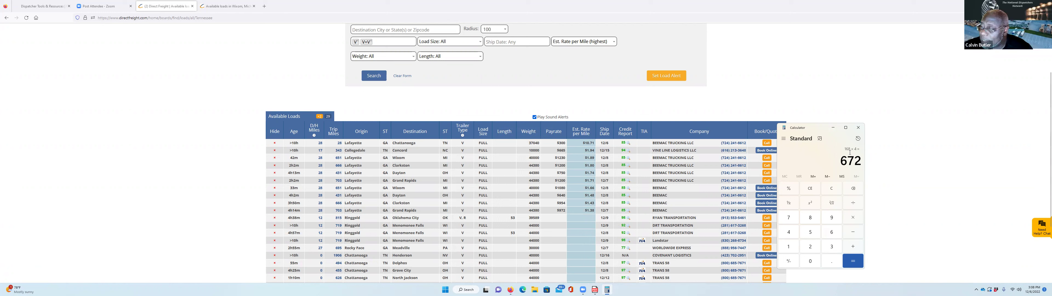
- Clear the calculator, calculate 672 × 52, and multiply the result by 5
left_click(832, 188)
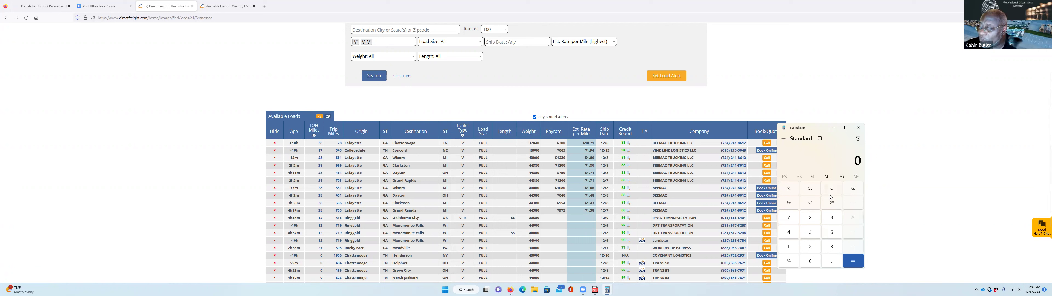
left_click(785, 218)
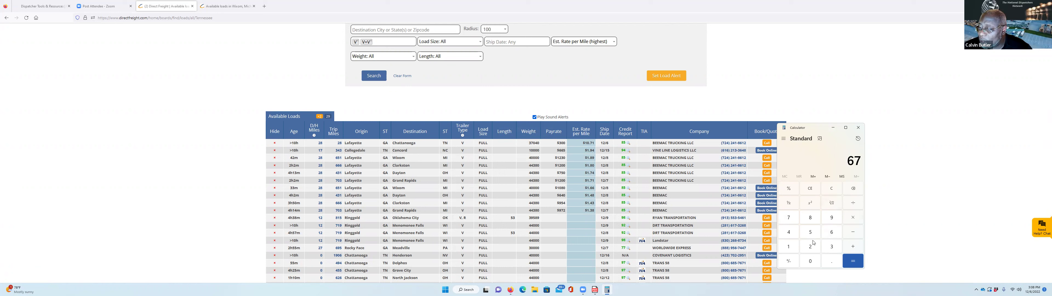
left_click(810, 246)
left_click(852, 217)
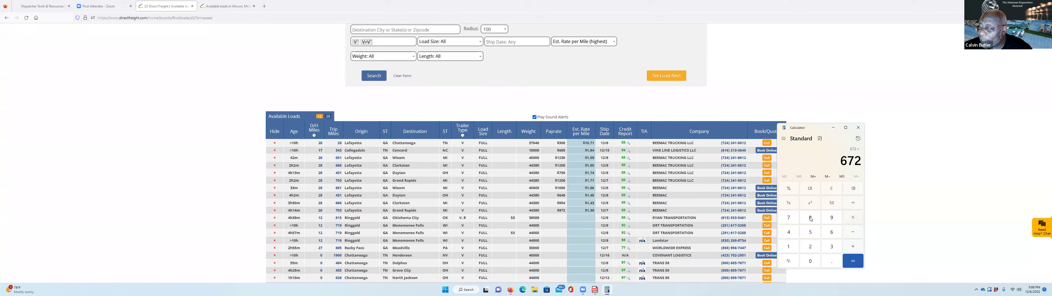
left_click(811, 233)
left_click(809, 248)
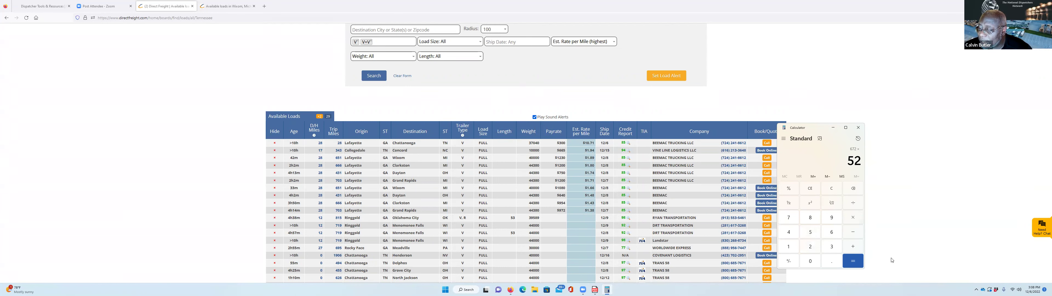
left_click(854, 261)
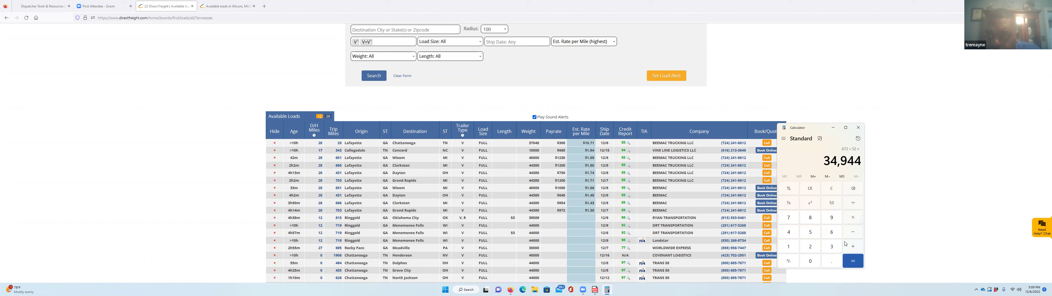
left_click(851, 218)
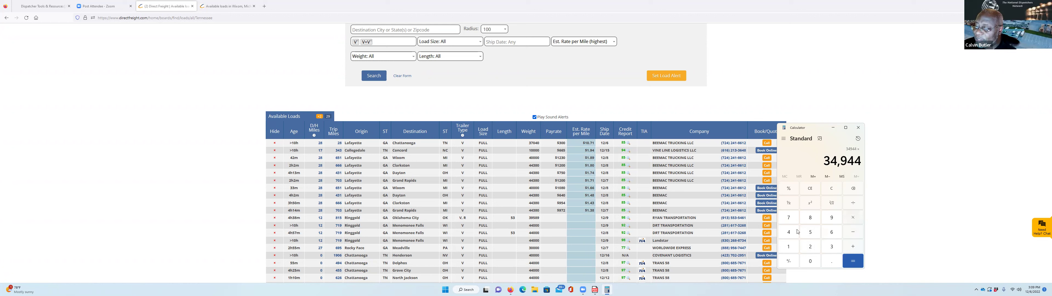
left_click(811, 232)
left_click(853, 260)
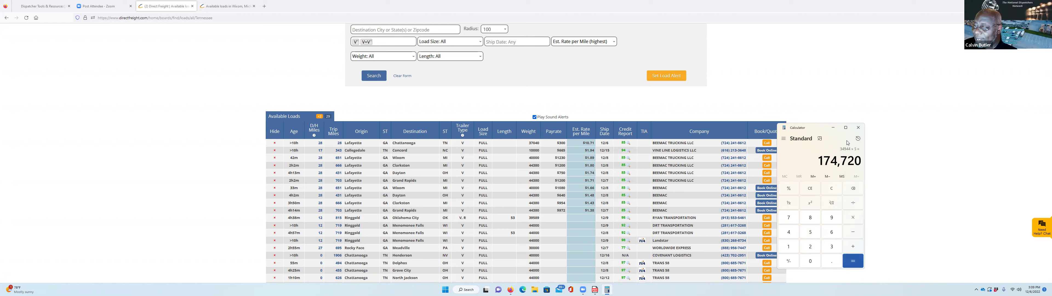
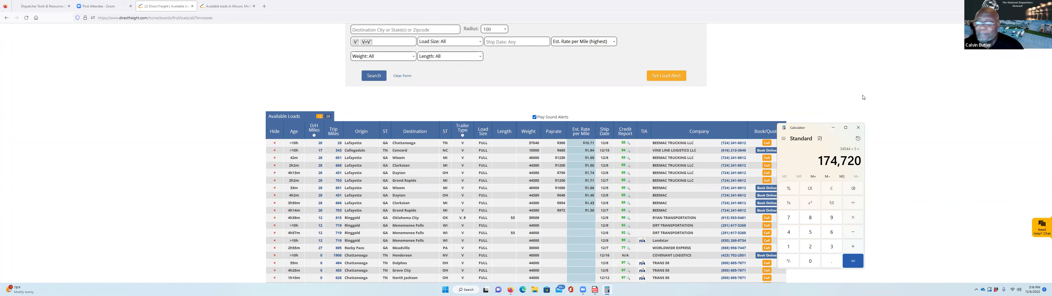
- Leave the Chattanooga results and open the nationwide load map
scroll(693, 35, "down", 2)
scroll(588, 106, "up", 4)
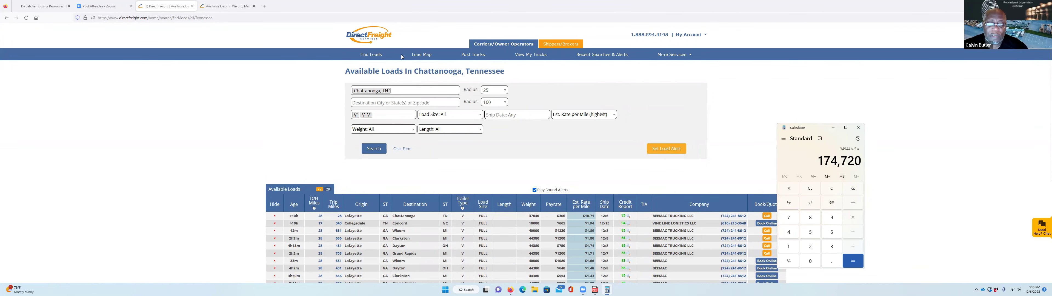
left_click(420, 54)
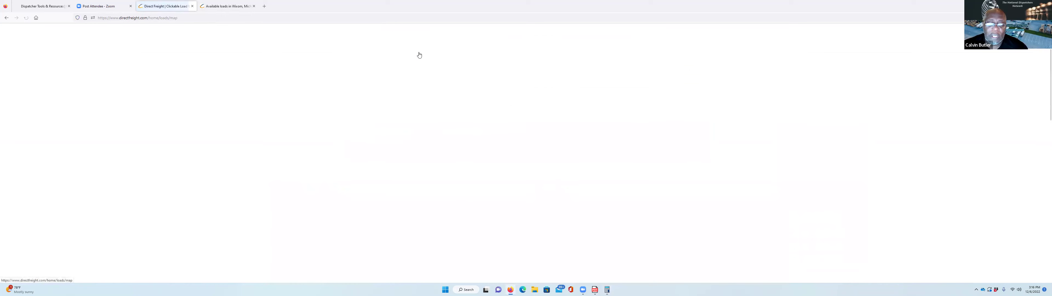
- Examine the load counts per state on the map, comparing Texas, the Midwest and the Southeast
scroll(476, 103, "down", 5)
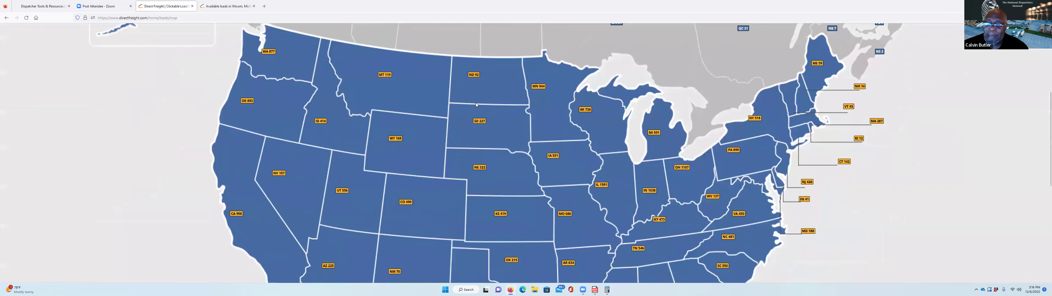
scroll(476, 104, "down", 1)
scroll(477, 105, "down", 5)
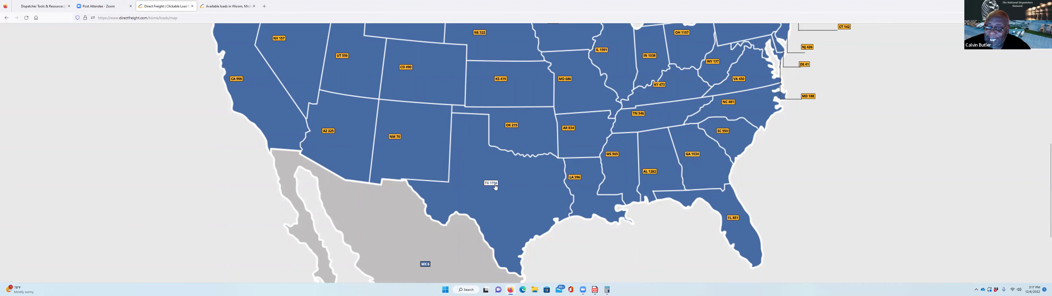
scroll(538, 198, "up", 2)
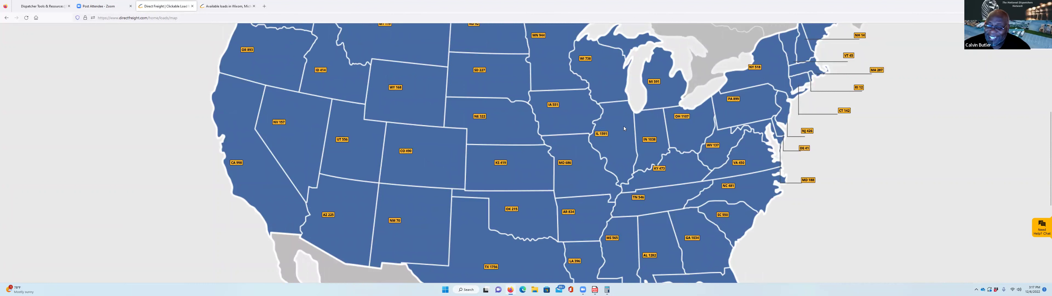
scroll(702, 194, "down", 2)
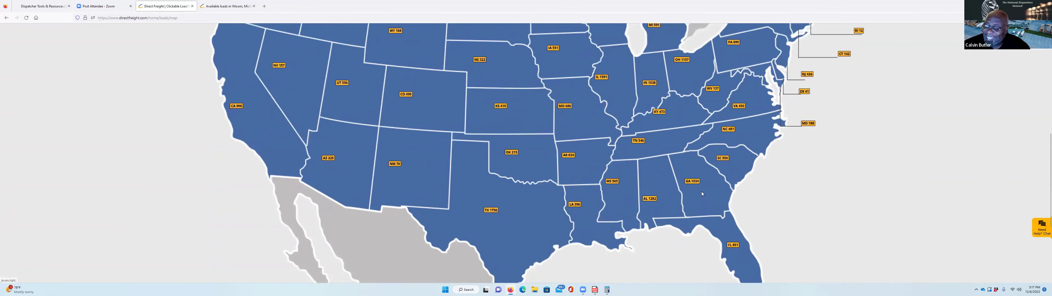
scroll(701, 194, "down", 2)
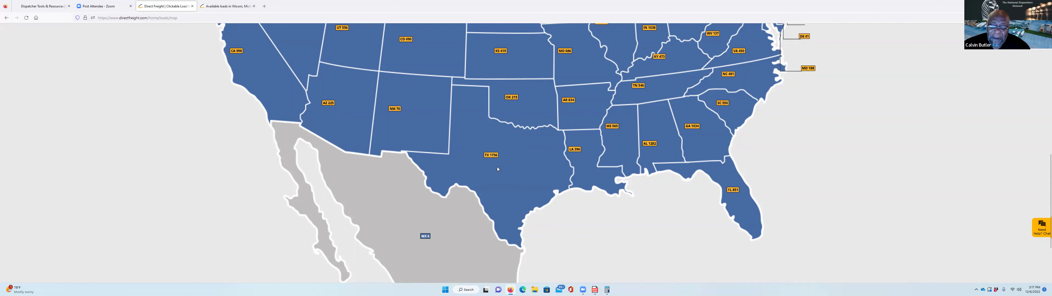
scroll(497, 168, "up", 1)
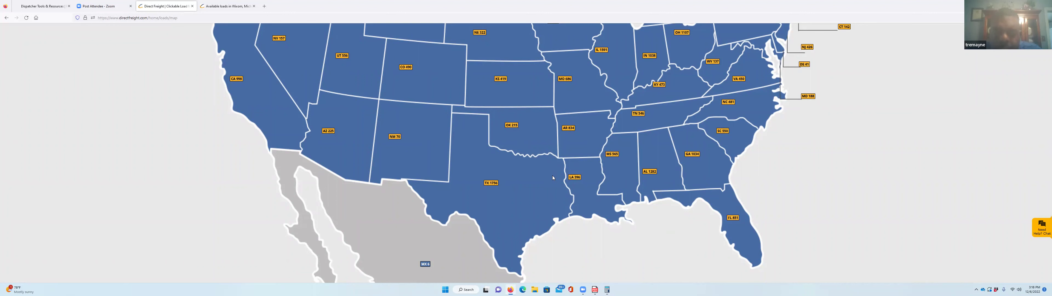
scroll(574, 177, "down", 1)
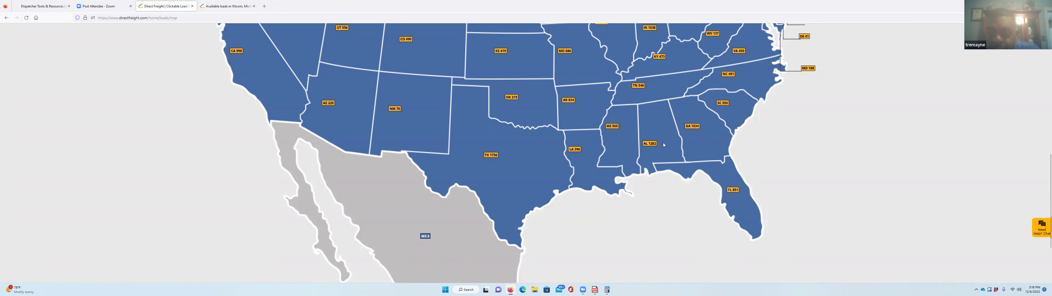
scroll(694, 163, "down", 1)
scroll(731, 176, "up", 1)
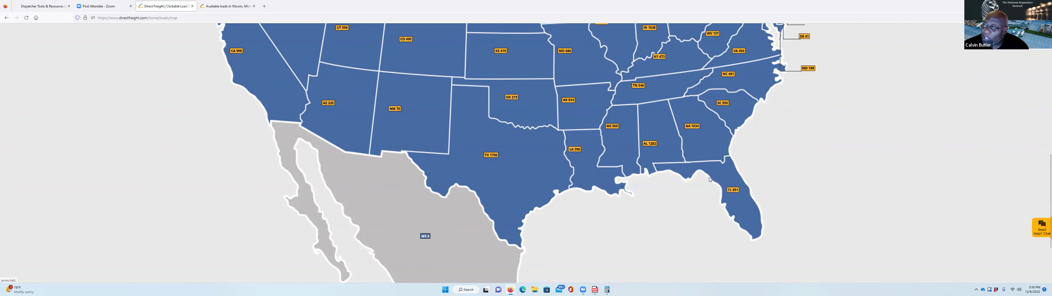
- Open the total loads list for Florida from the map and sort it by highest estimated rate per mile
left_click(733, 191)
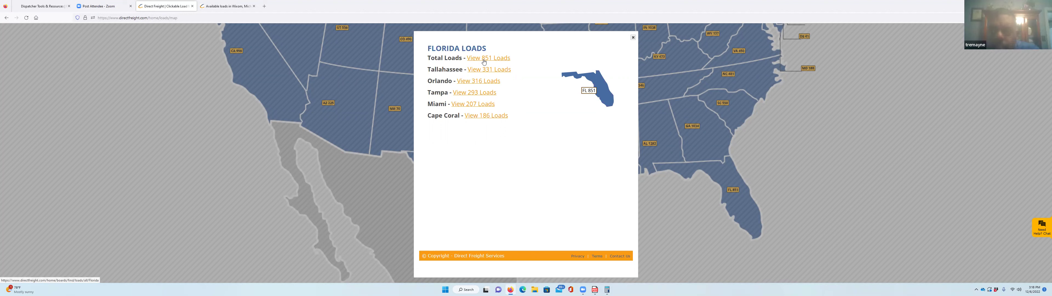
left_click(484, 61)
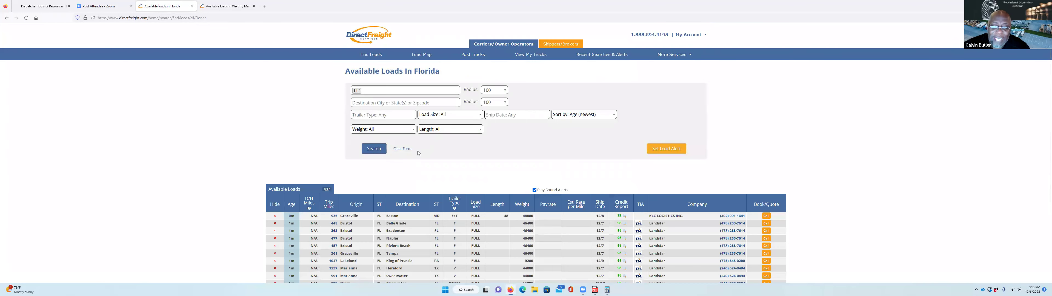
scroll(560, 171, "down", 3)
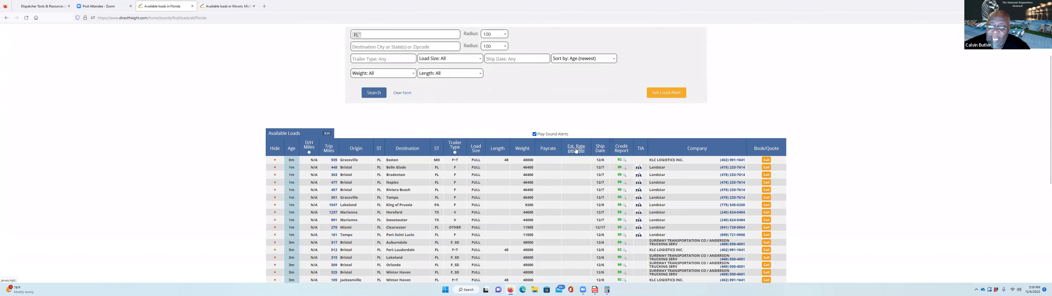
left_click(576, 148)
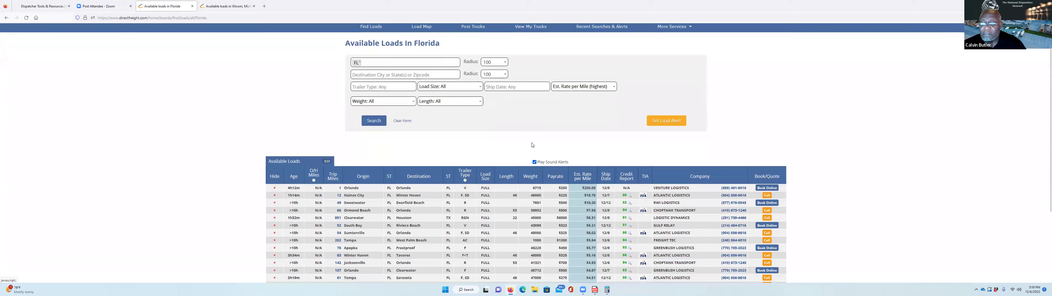
- Examine the highest-paying Florida loads, comparing their origins, destinations, trip miles and rates per mile
scroll(491, 155, "down", 5)
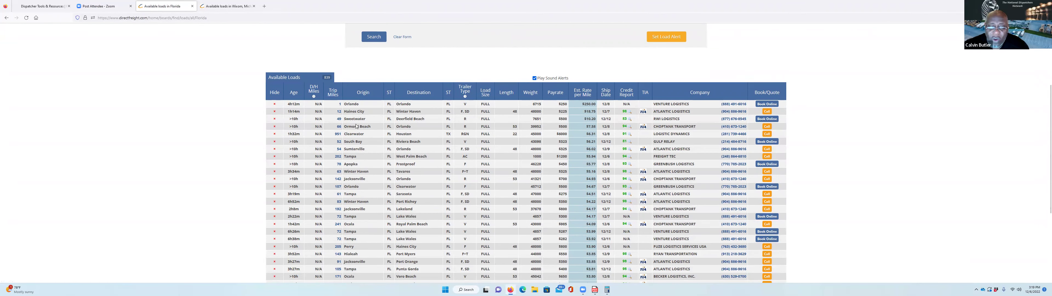
scroll(400, 137, "down", 3)
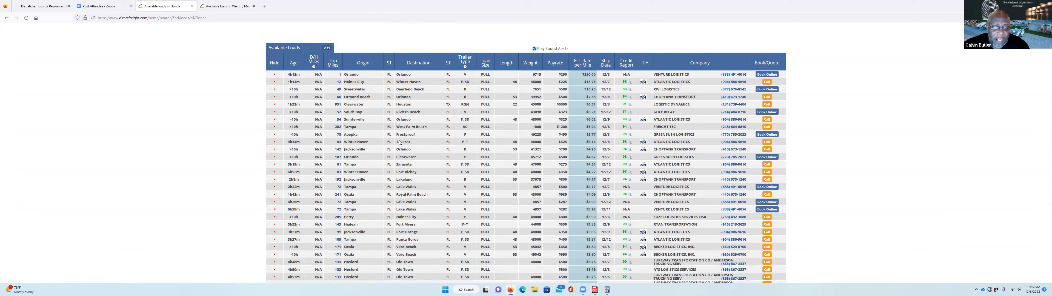
scroll(368, 213, "down", 1)
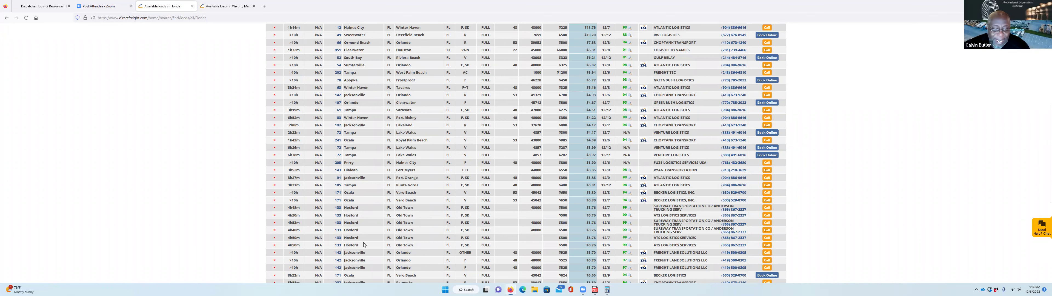
scroll(364, 244, "down", 3)
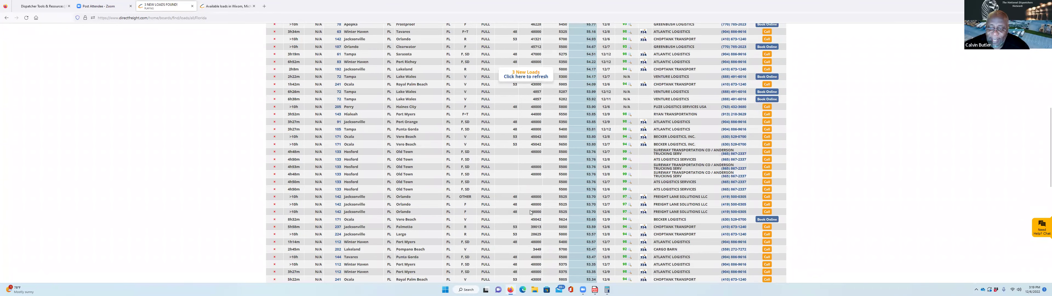
scroll(356, 229, "up", 4)
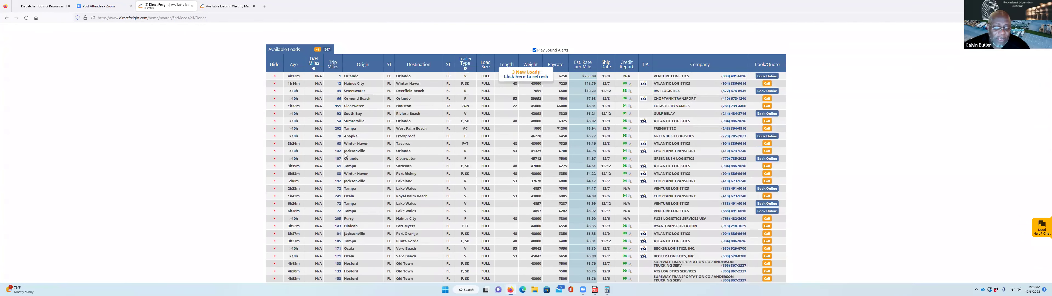
scroll(345, 162, "up", 1)
scroll(346, 155, "down", 2)
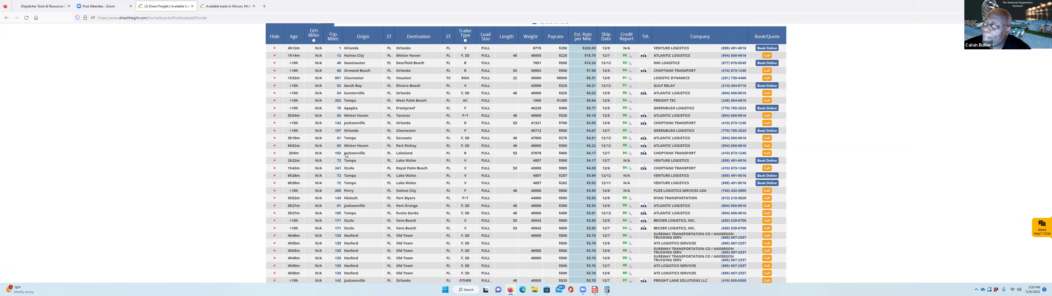
scroll(345, 154, "down", 2)
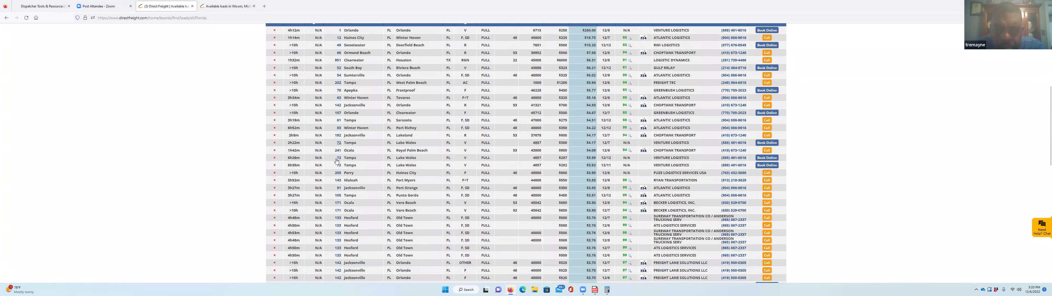
- Leave the Florida results and return to the nationwide load map
scroll(337, 161, "up", 4)
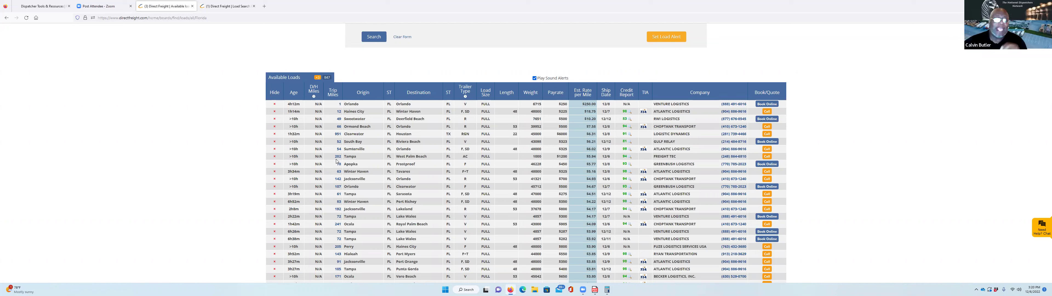
scroll(314, 92, "up", 3)
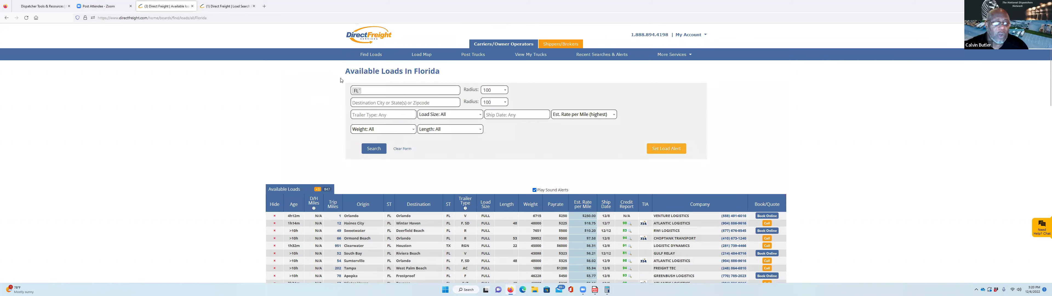
left_click(413, 58)
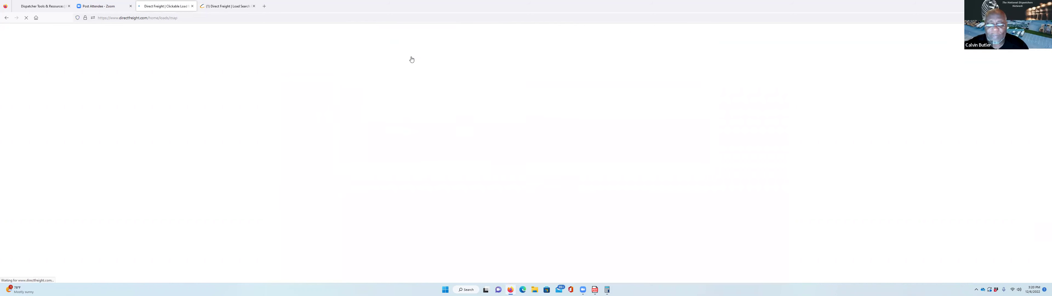
- Compare the load counts of the western, central and southeastern states on the map to judge freight availability
scroll(444, 143, "down", 4)
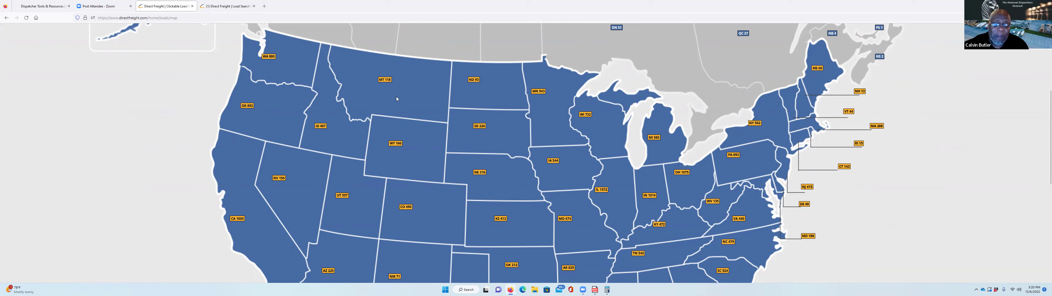
scroll(459, 144, "down", 1)
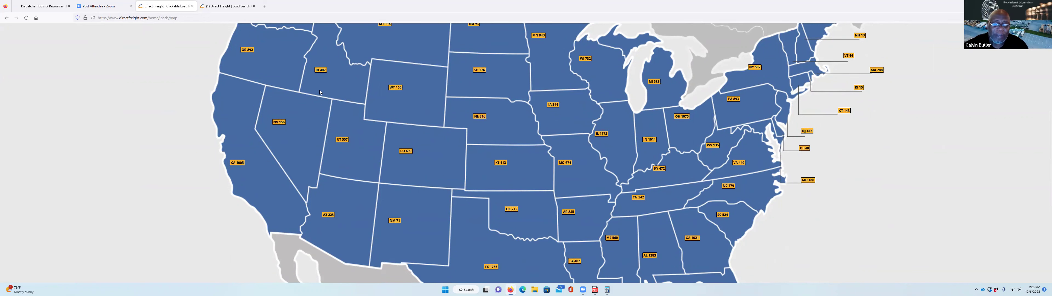
scroll(339, 88, "up", 1)
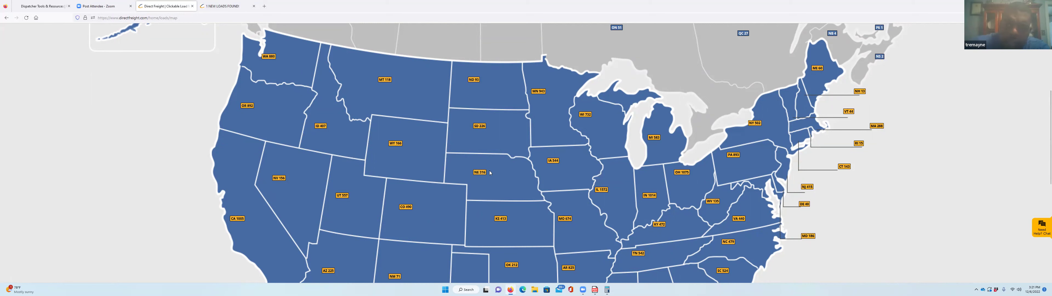
scroll(488, 173, "down", 2)
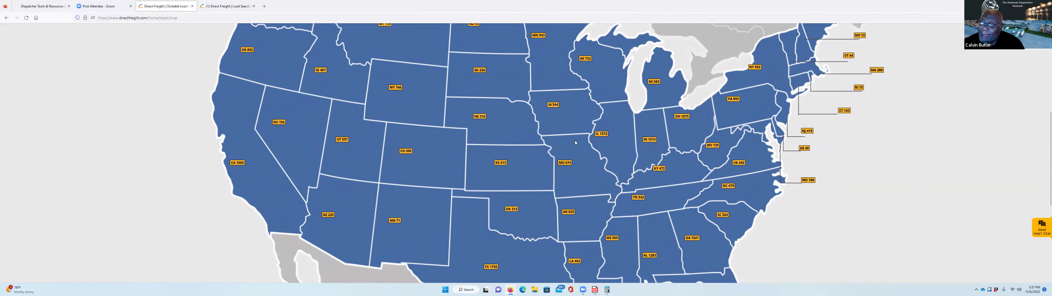
scroll(576, 143, "down", 3)
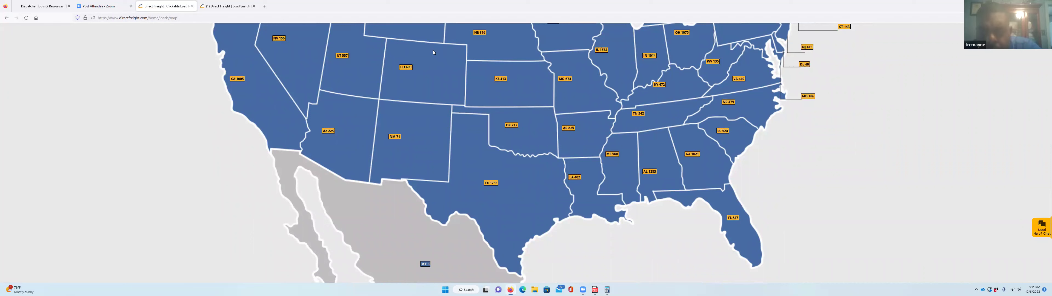
scroll(463, 144, "up", 3)
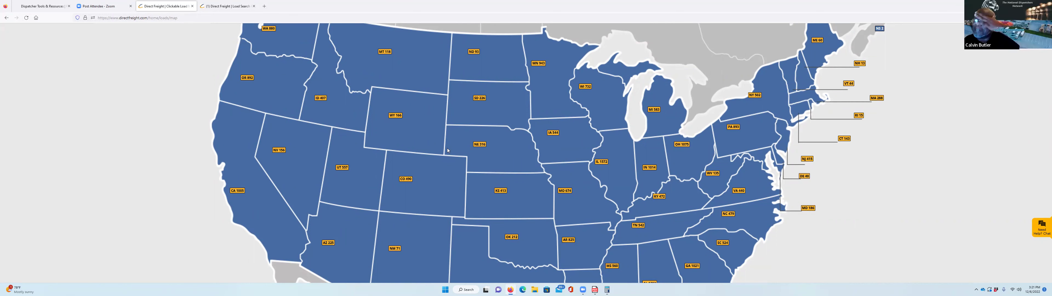
scroll(612, 183, "down", 2)
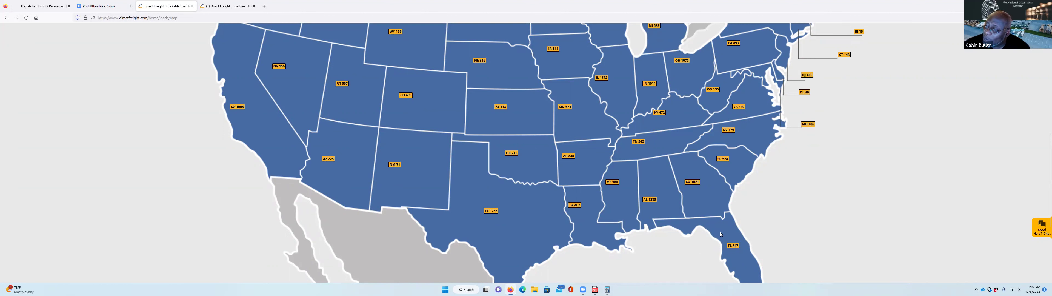
scroll(437, 94, "up", 2)
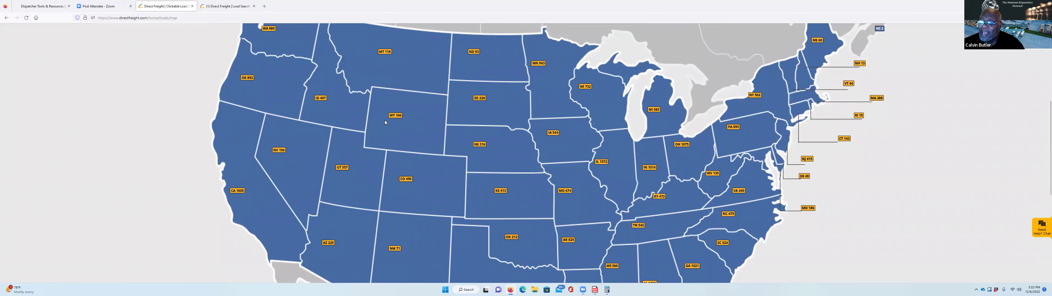
scroll(489, 158, "down", 3)
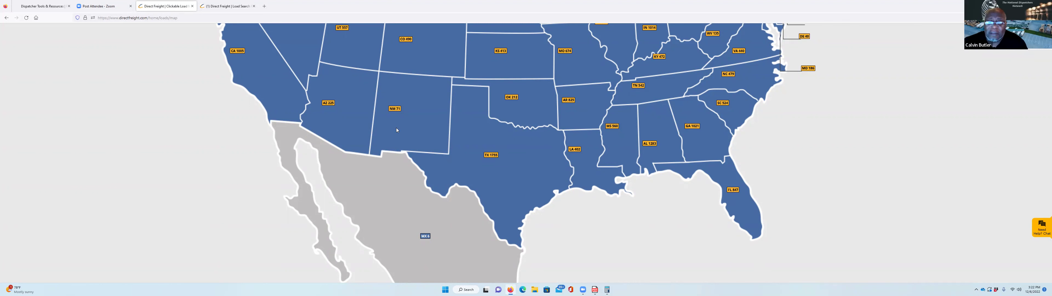
scroll(361, 114, "up", 3)
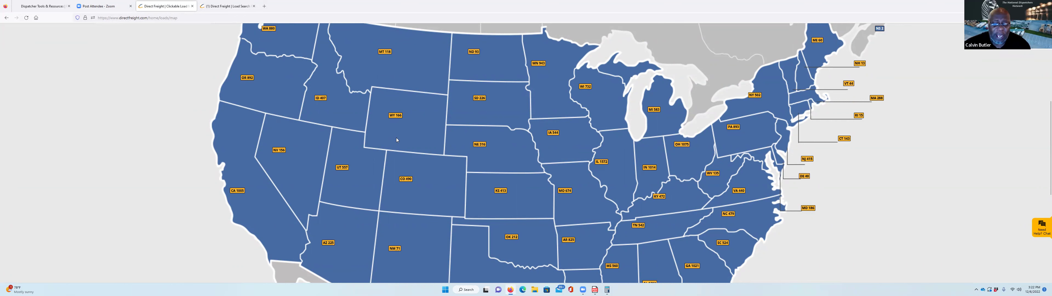
- Look over the state load counts on the map and check Florida's load breakdown by city
scroll(397, 141, "down", 1)
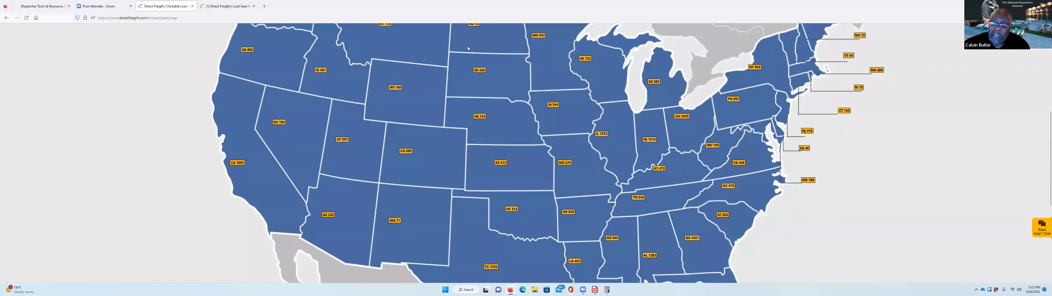
scroll(450, 40, "up", 1)
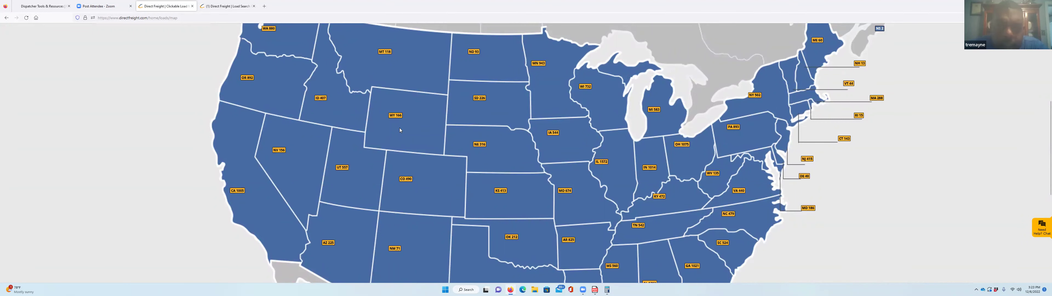
scroll(429, 76, "down", 4)
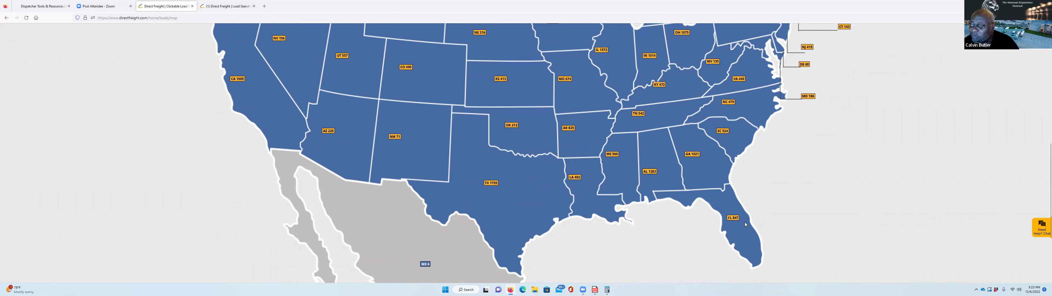
left_click(733, 219)
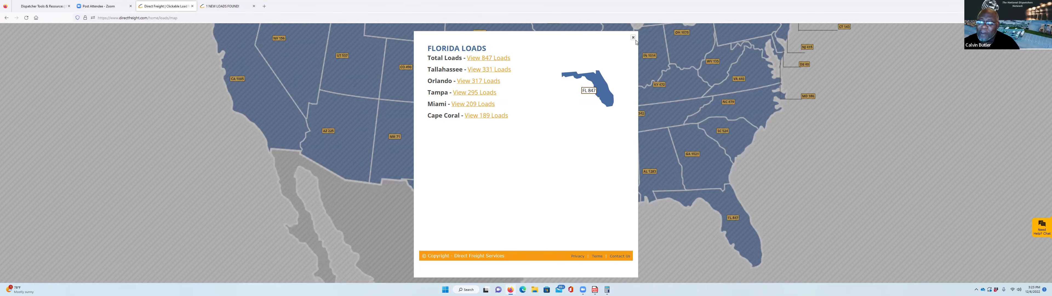
left_click(634, 38)
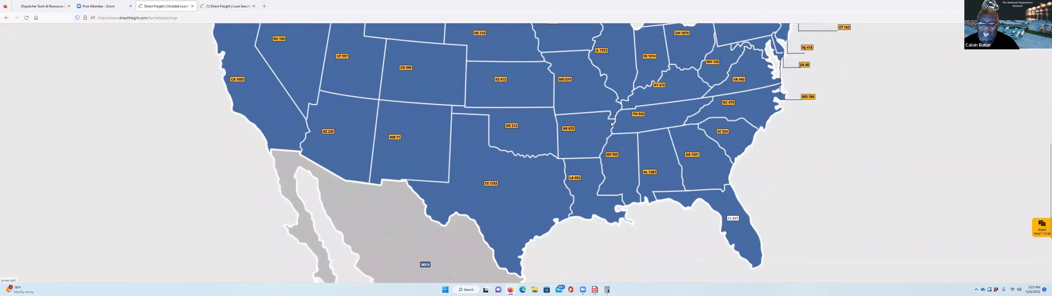
- Open the total loads list for North Dakota from the map and sort it by highest estimated rate per mile
scroll(611, 123, "up", 3)
scroll(531, 127, "up", 2)
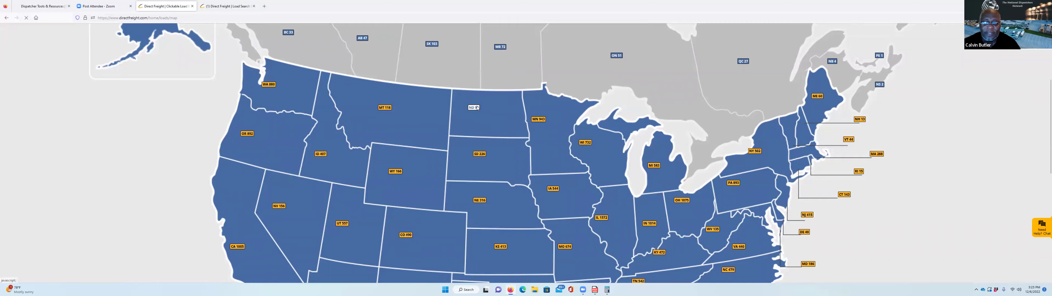
left_click(477, 107)
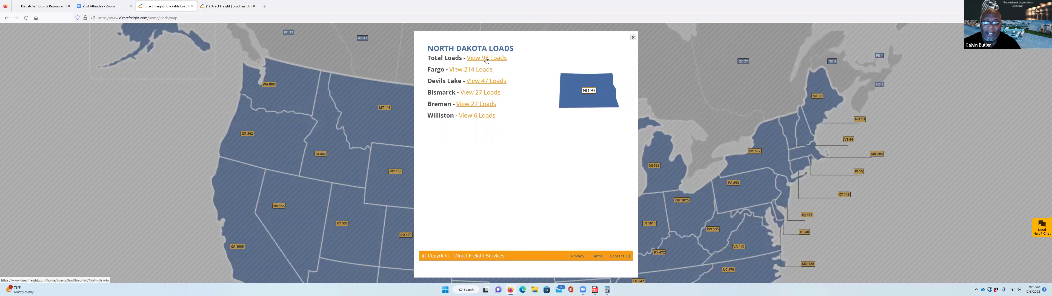
left_click(486, 59)
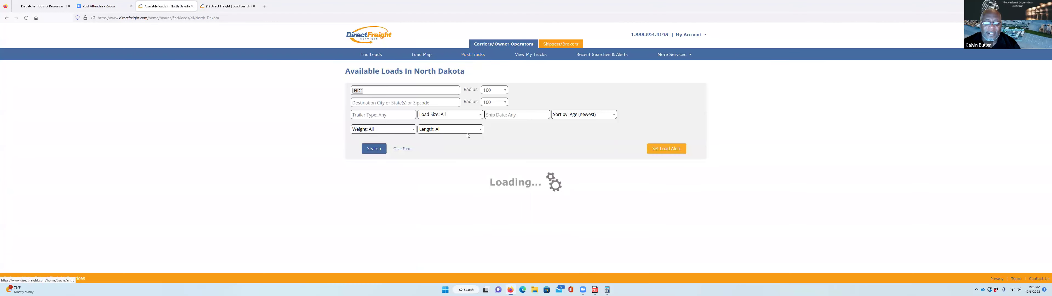
scroll(552, 205, "down", 3)
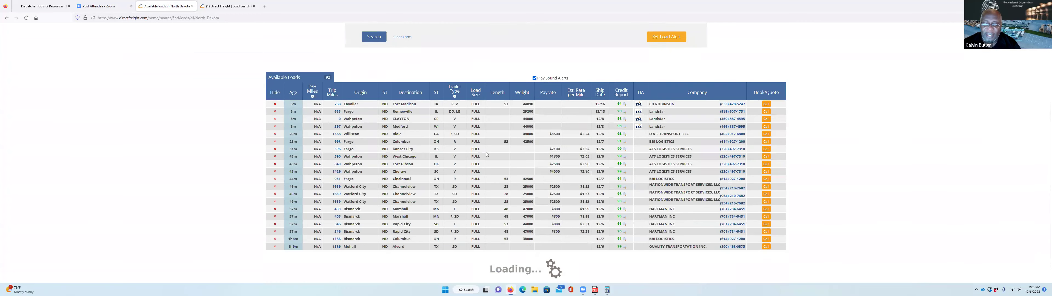
left_click(584, 97)
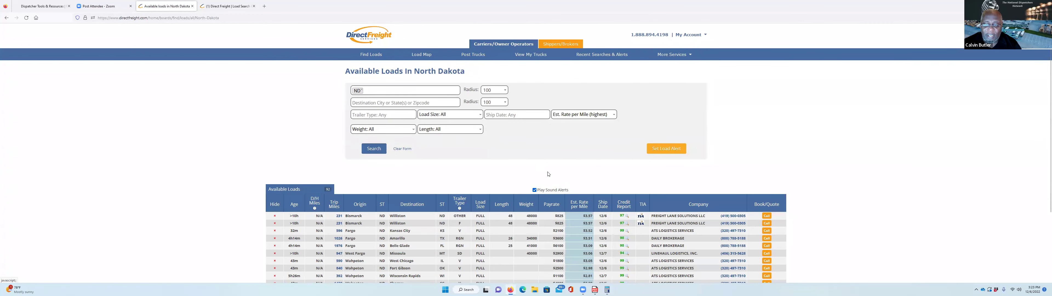
- Examine the North Dakota loads, comparing their destinations, trip miles, pay rates and estimated rates per mile
scroll(548, 174, "down", 2)
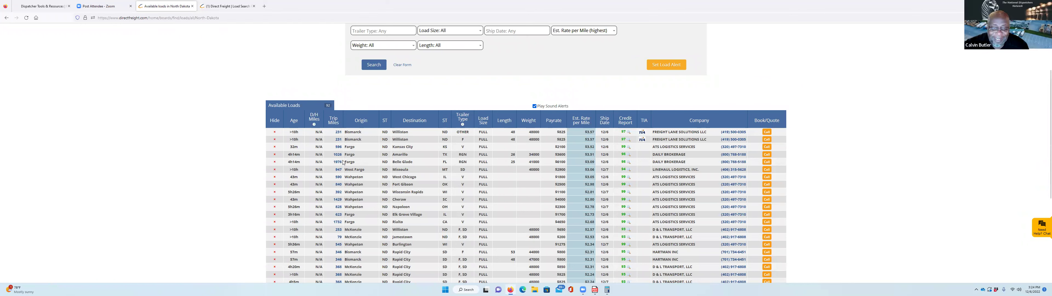
scroll(346, 162, "down", 3)
scroll(540, 164, "up", 2)
scroll(541, 164, "up", 2)
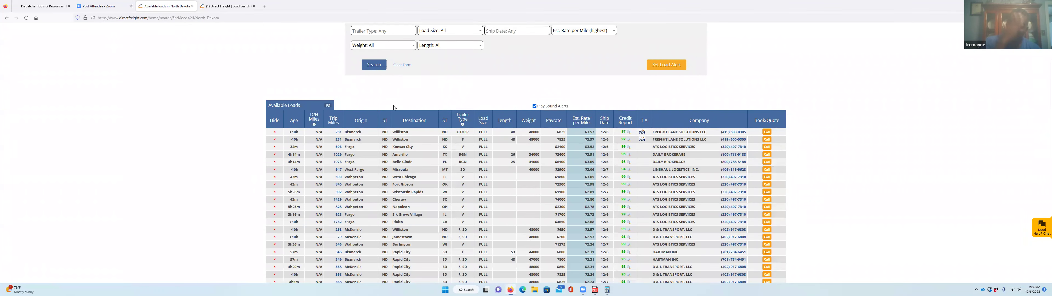
scroll(395, 107, "up", 3)
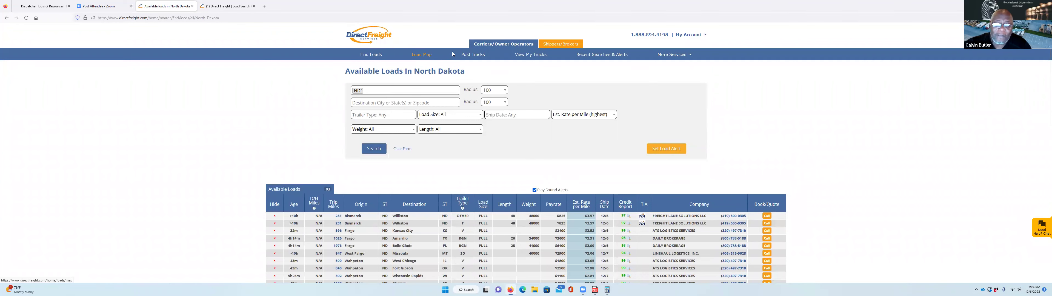
scroll(388, 202, "down", 3)
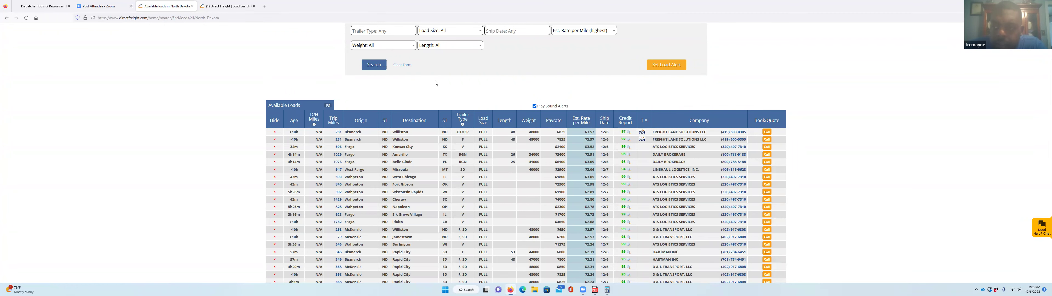
scroll(436, 83, "up", 3)
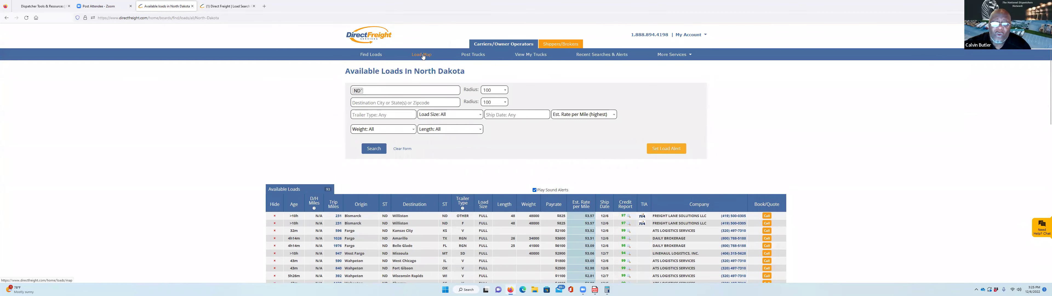
- Return to the nationwide load map and open Florida's total loads, sorted by highest estimated rate per mile
left_click(423, 55)
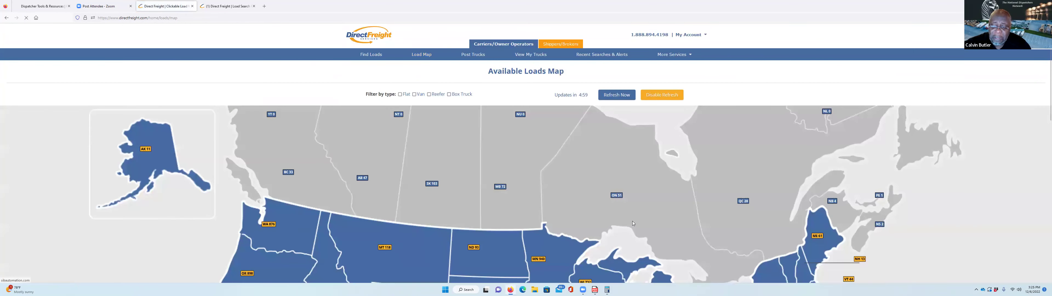
scroll(633, 223, "down", 3)
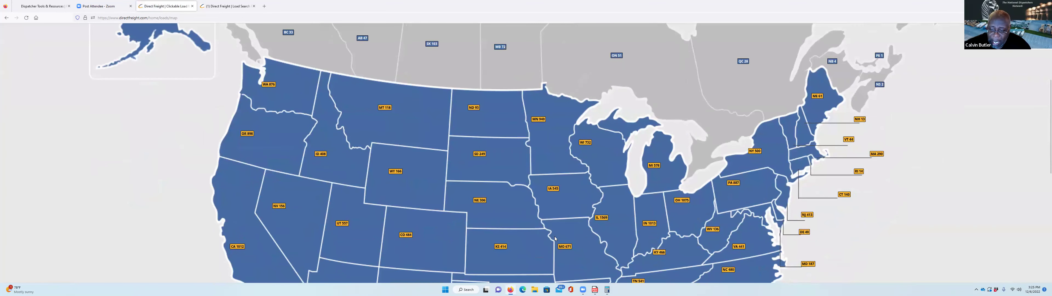
scroll(371, 160, "down", 2)
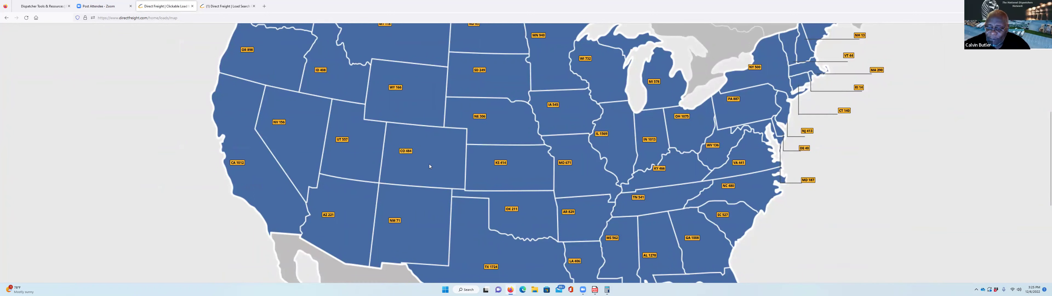
scroll(762, 185, "down", 3)
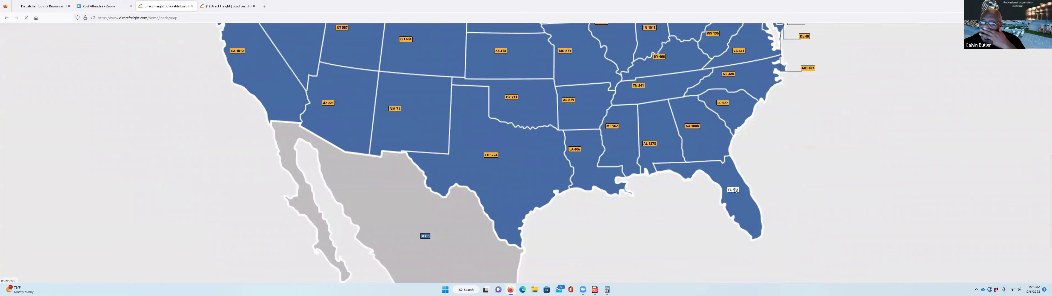
left_click(734, 190)
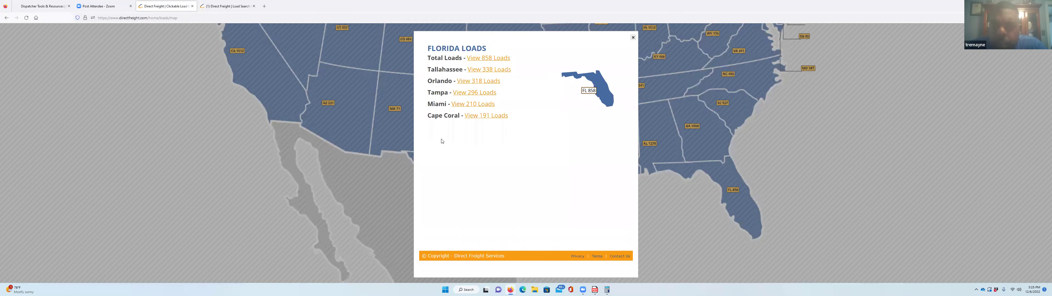
left_click(490, 59)
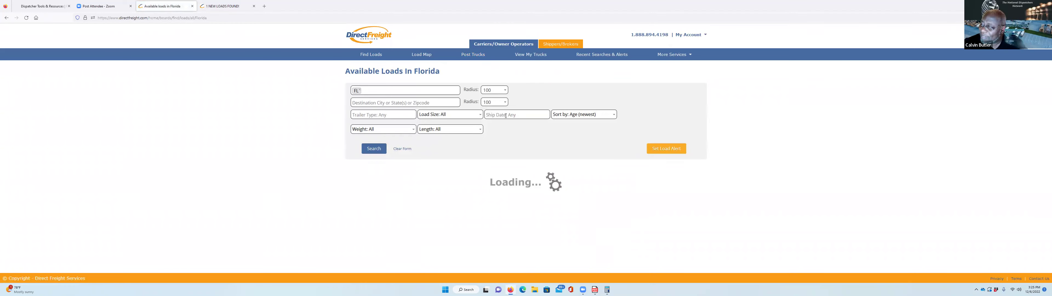
scroll(513, 129, "down", 5)
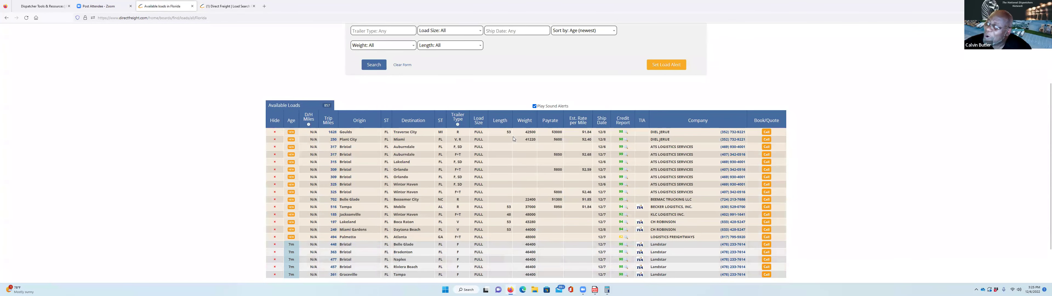
left_click(579, 92)
- Browse the top-paying Florida loads and view the details of the Ocala to Vero Beach van load shipping 12/8
scroll(567, 107, "down", 2)
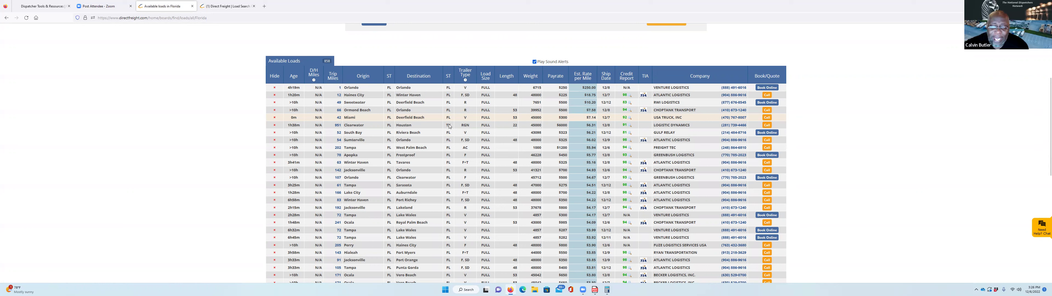
scroll(609, 201, "down", 2)
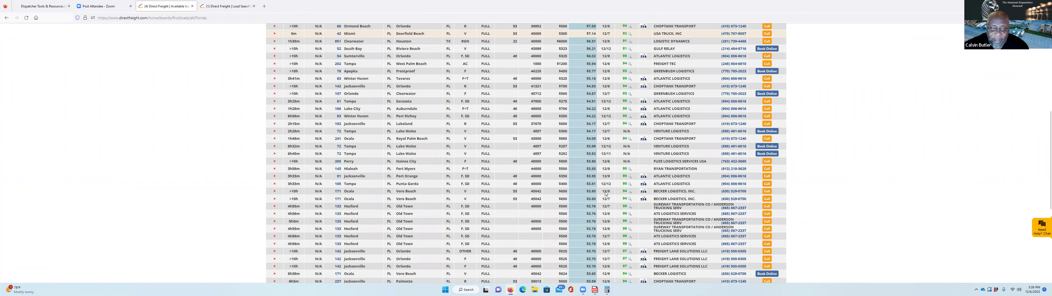
left_click(346, 192)
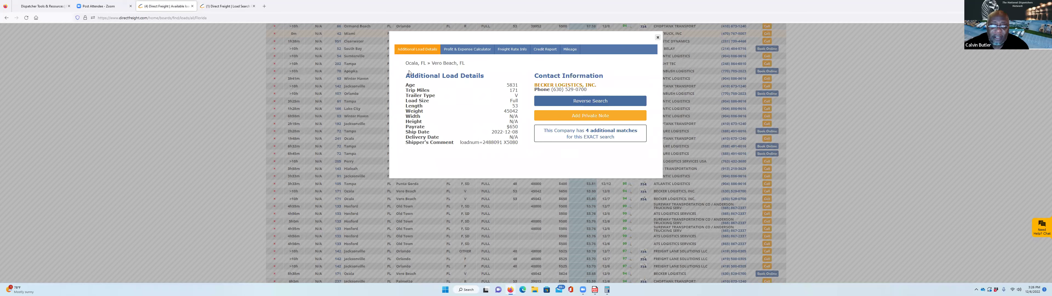
left_click(658, 38)
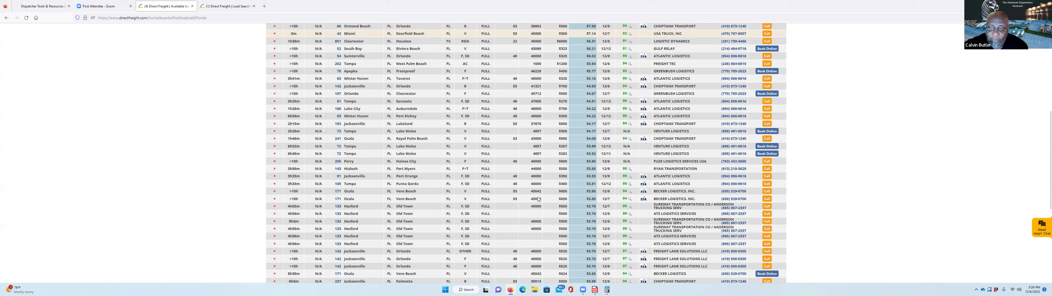
- Run a reverse search from the Ocala to Vero Beach load shipping 12/7 and close the old Wixom, Michigan results
left_click(556, 199)
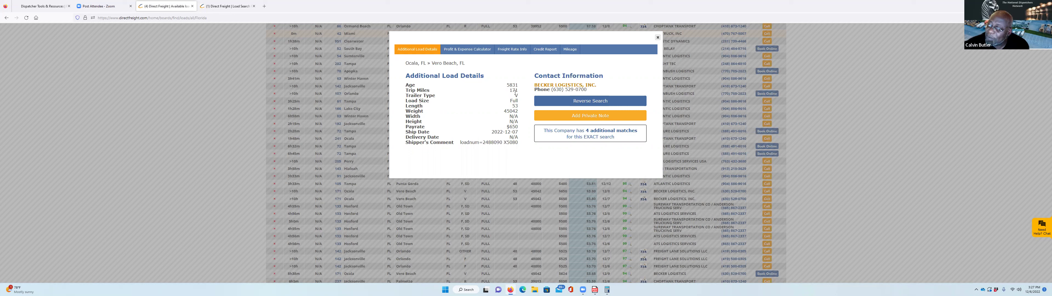
left_click(585, 101)
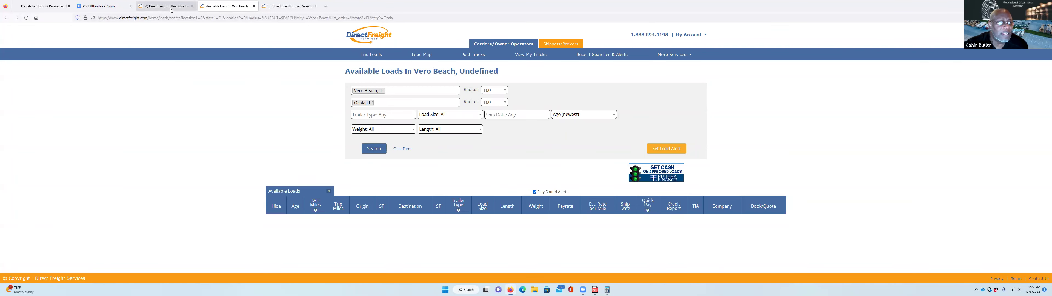
left_click(171, 8)
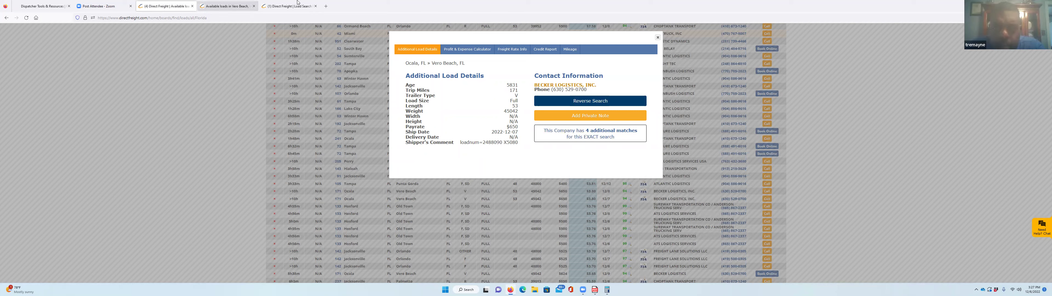
left_click(291, 6)
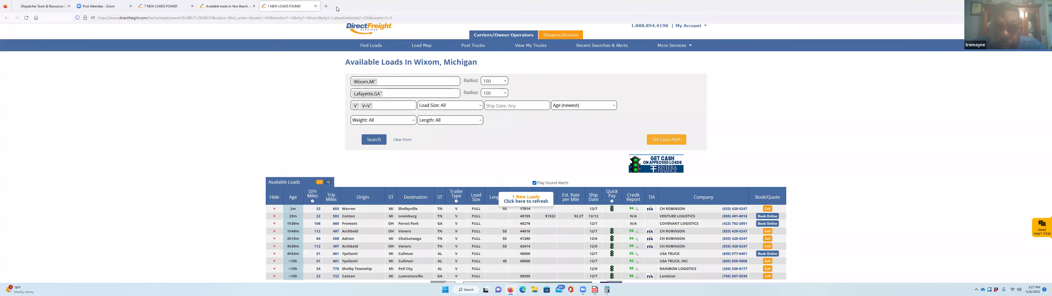
left_click(316, 6)
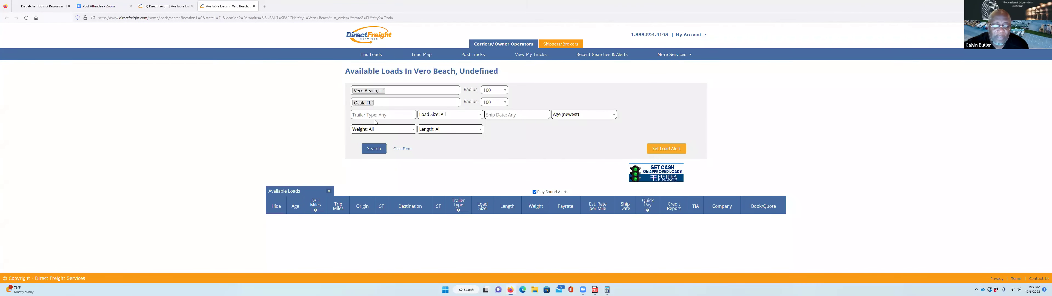
- Search the Vero Beach to Ocala return loads again with trailer type V (Dry Van) and an origin radius of 25
left_click(375, 115)
left_click(362, 130)
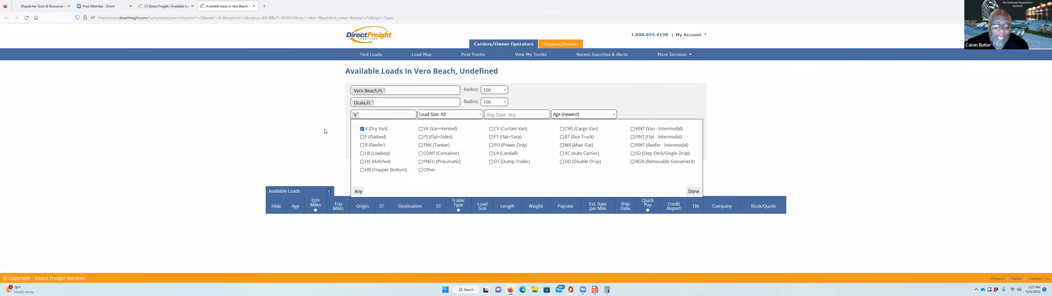
left_click(505, 91)
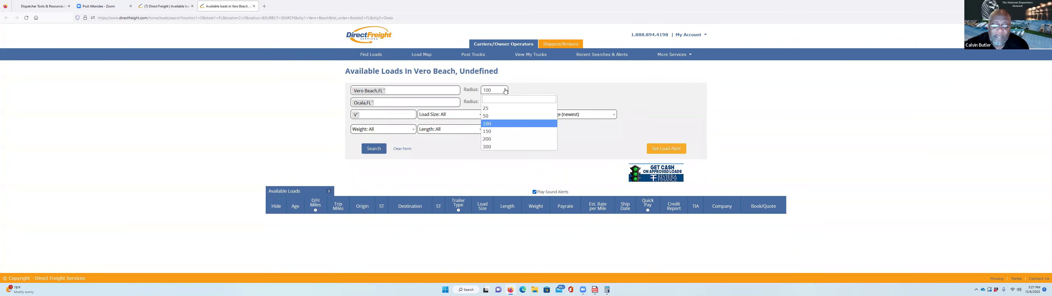
left_click(492, 109)
left_click(372, 150)
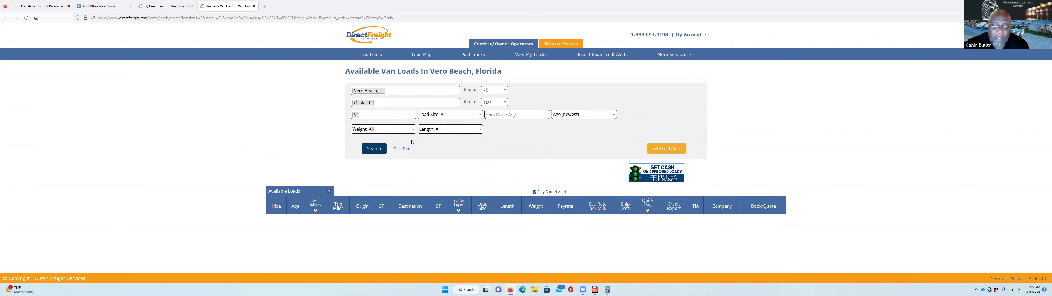
- Search the Vero Beach to Ocala van loads again with the origin radius set to 50
left_click(500, 91)
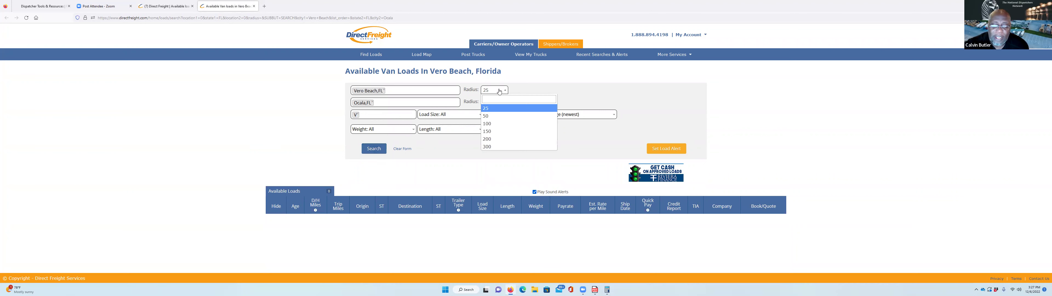
left_click(488, 116)
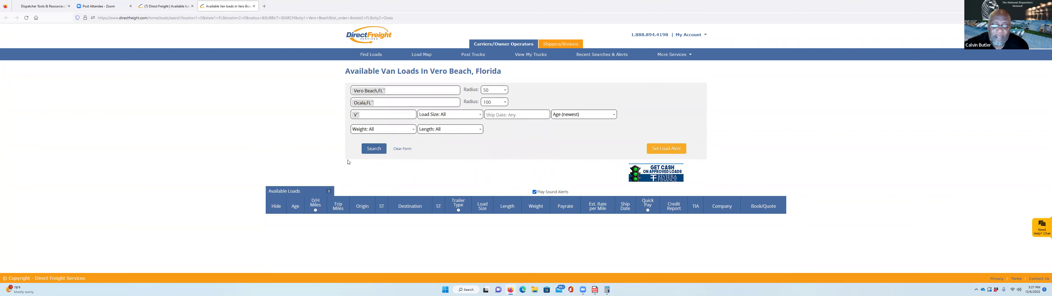
left_click(370, 149)
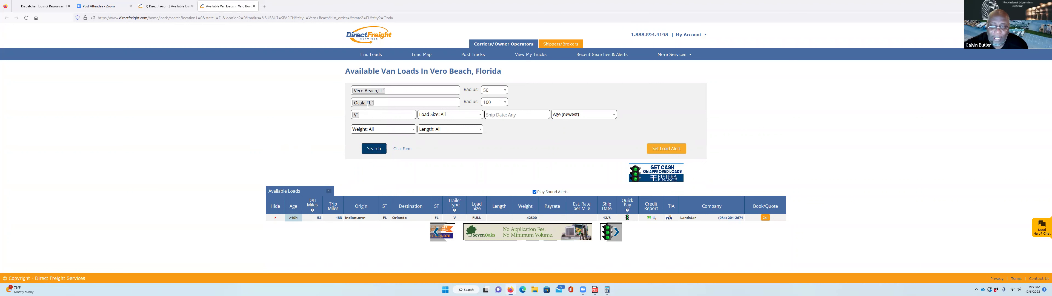
- Try the Vero Beach to Ocala search with a destination radius of 25 and again with 50
left_click(502, 103)
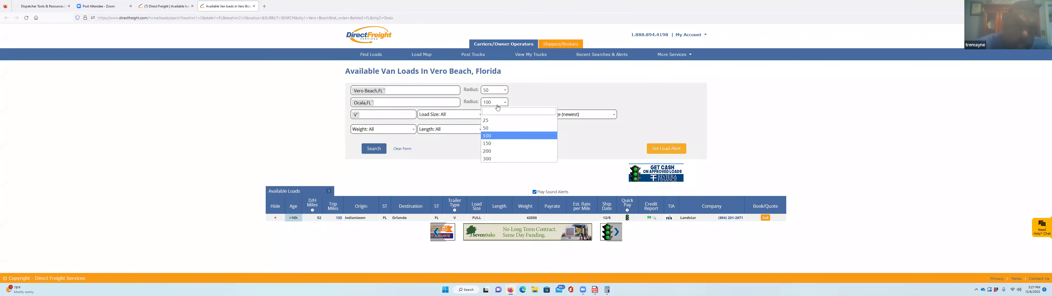
left_click(489, 121)
left_click(374, 148)
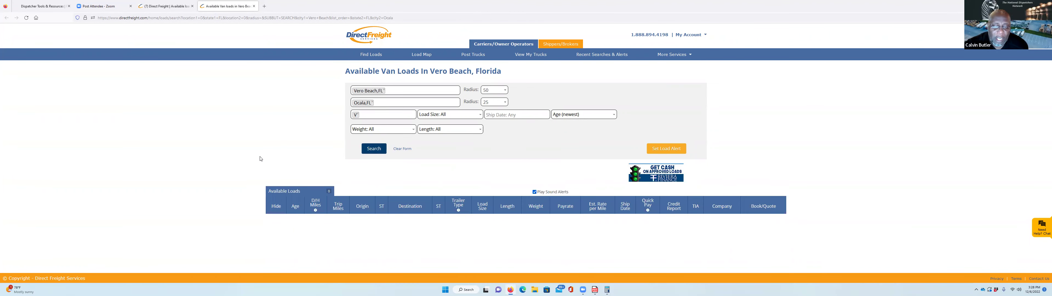
left_click(499, 103)
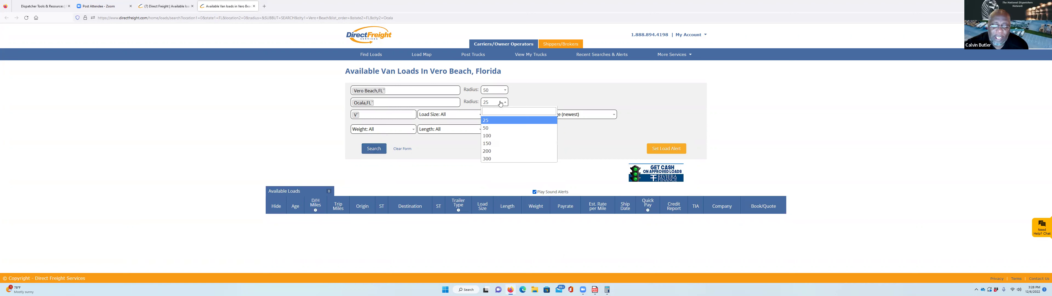
left_click(494, 131)
left_click(370, 151)
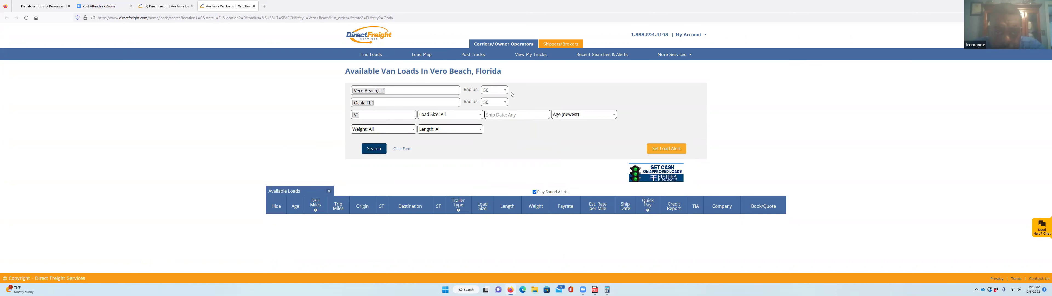
- Set the destination radius to 100, add trailer type VV (Van+Vented), and search the Vero Beach to Ocala loads again
left_click(499, 102)
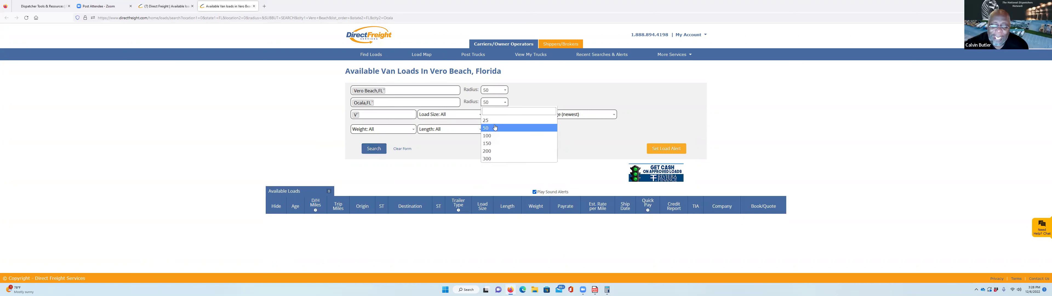
left_click(490, 135)
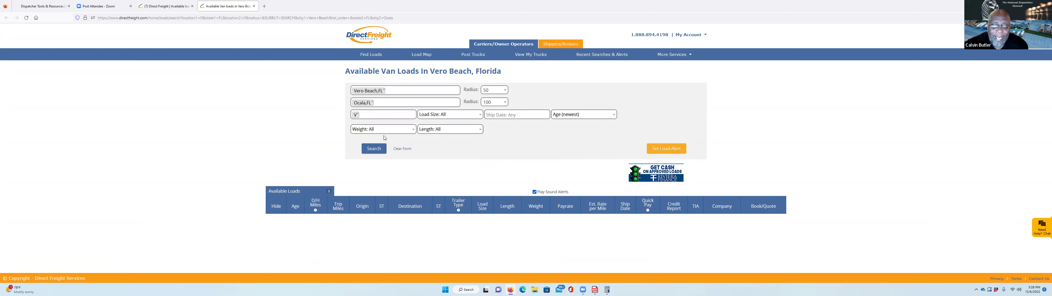
left_click(375, 149)
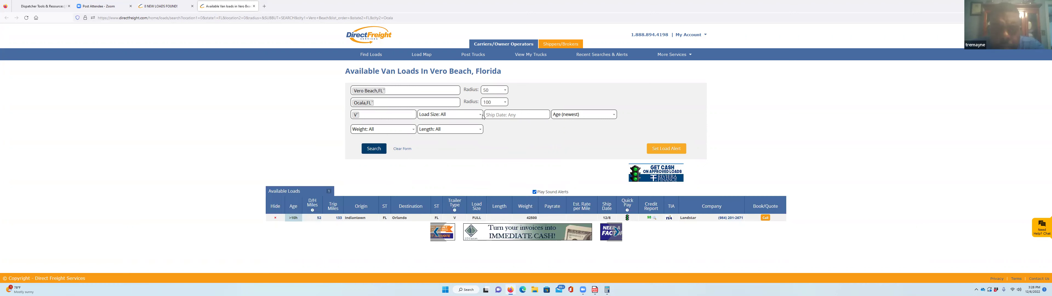
left_click(400, 115)
left_click(421, 129)
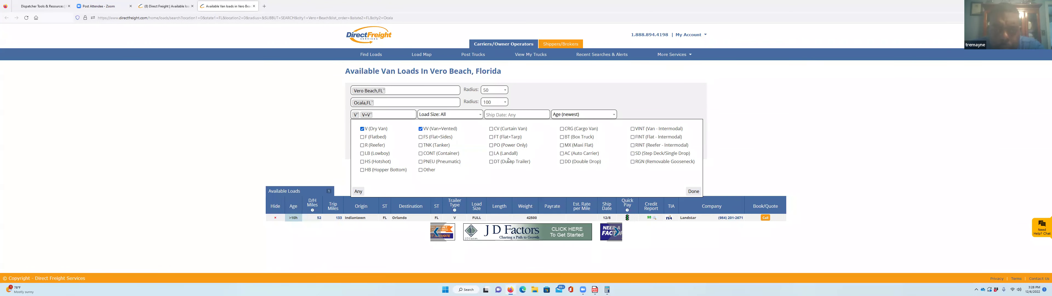
left_click(303, 157)
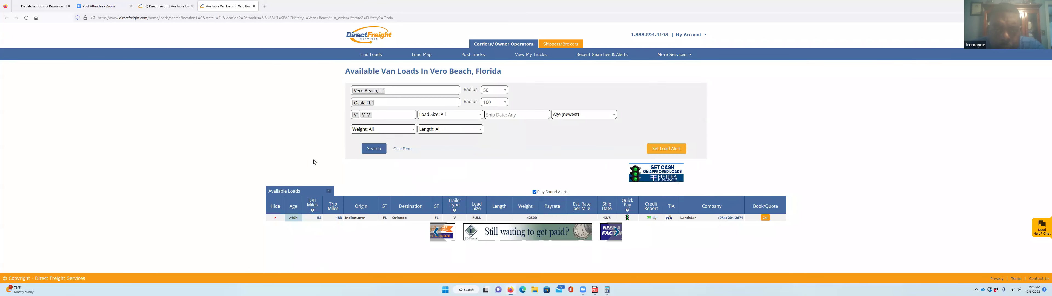
left_click(375, 149)
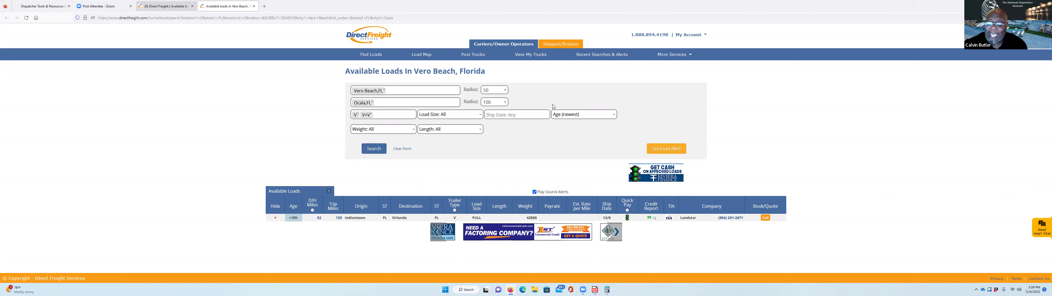
- Compare the Ocala to Vero Beach load's details with those of the Indiantown to Orlando return load, and close the return load's details
key("ctrl+shift+Tab")
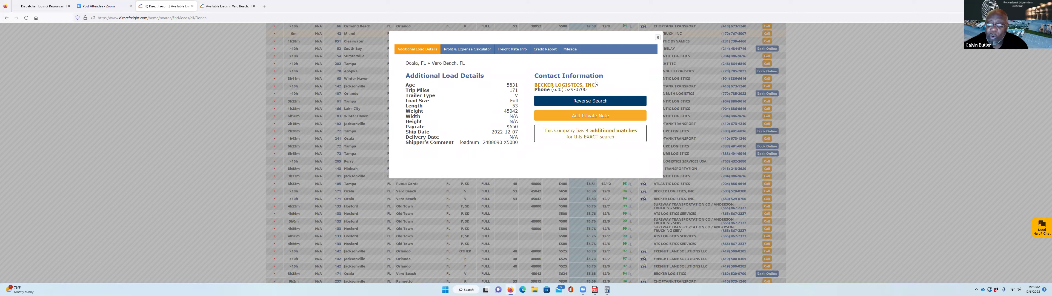
left_click(227, 6)
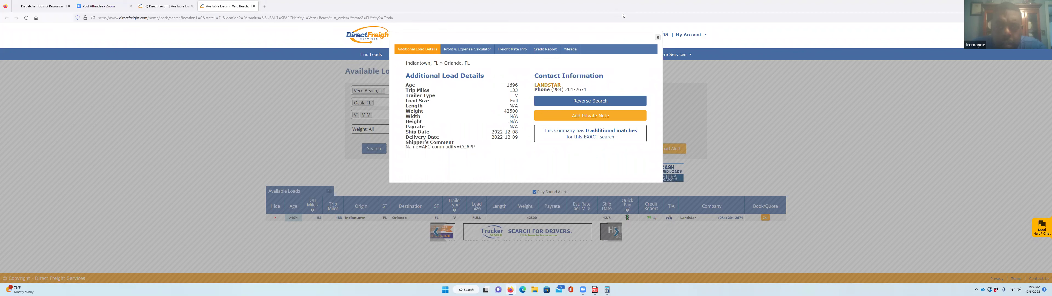
left_click(657, 37)
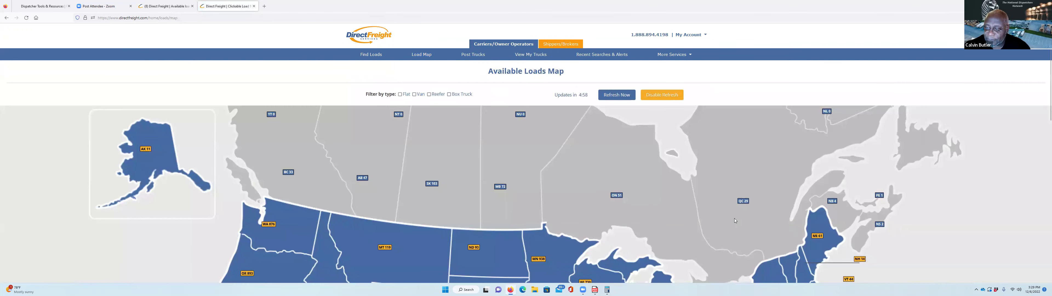
- Open Florida's total loads from the nationwide load map and sort them by highest estimated rate per mile
scroll(735, 221, "down", 6)
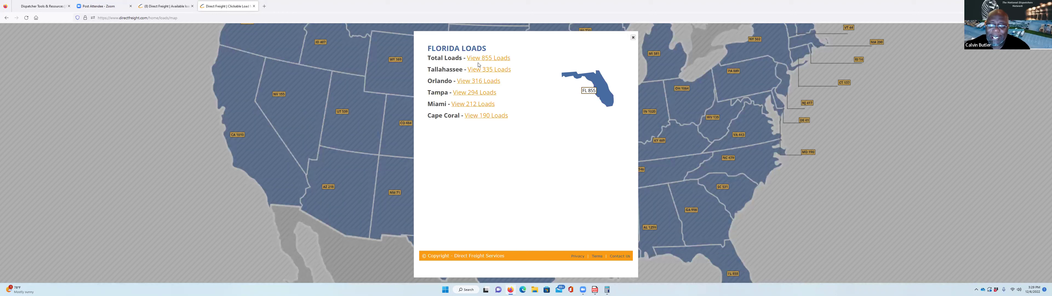
left_click(486, 59)
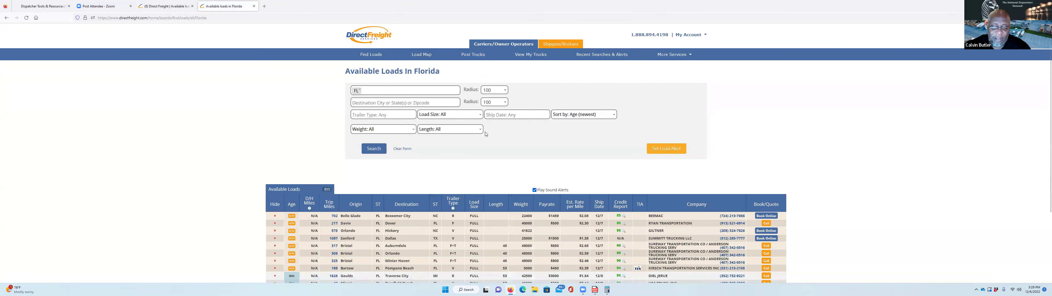
scroll(486, 134, "down", 3)
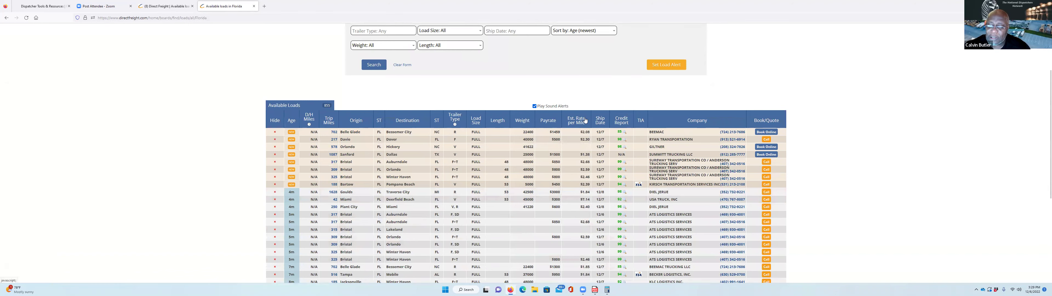
left_click(585, 119)
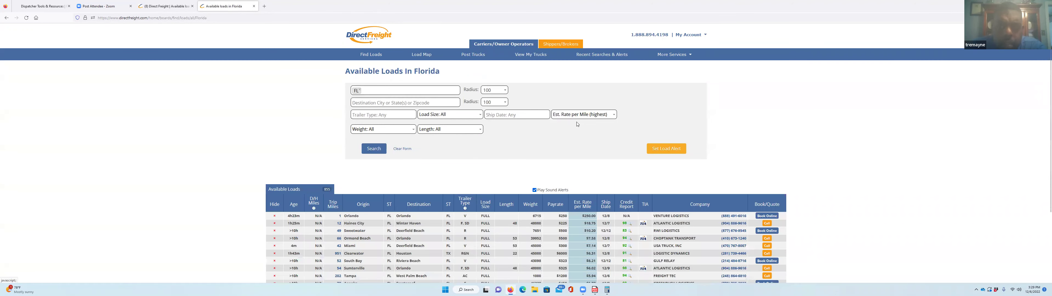
- Review the Florida loads in descending order of estimated rate per mile
scroll(577, 123, "down", 5)
scroll(485, 174, "down", 1)
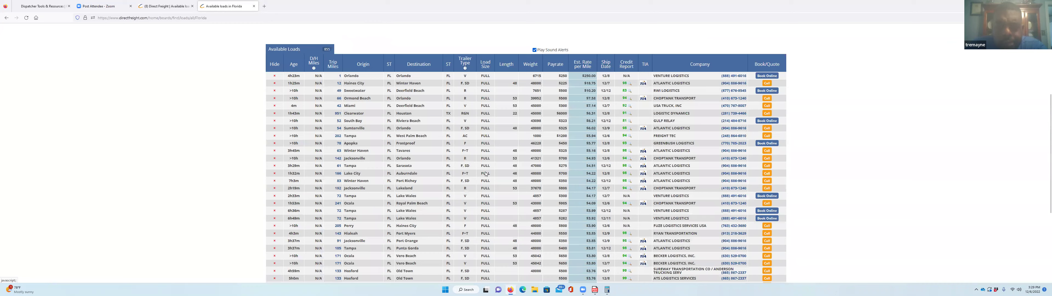
scroll(485, 174, "down", 3)
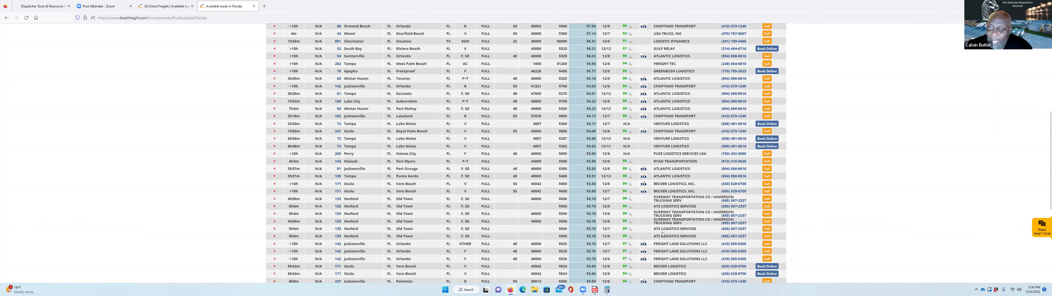
scroll(643, 220, "down", 3)
scroll(643, 219, "down", 3)
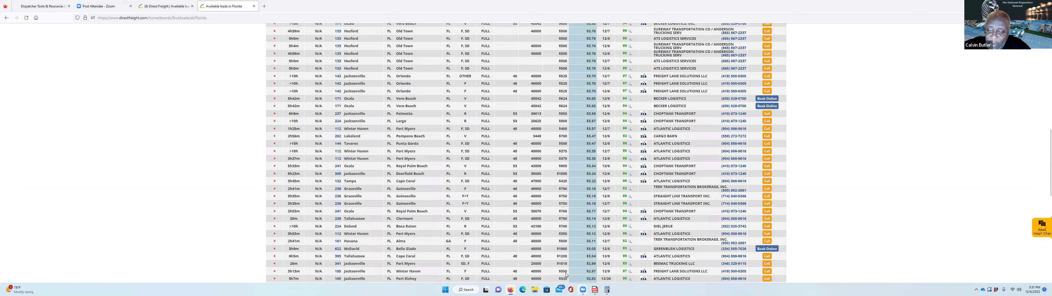
- Switch to the Calculator, check its calculation history, and clear the display
left_click(607, 289)
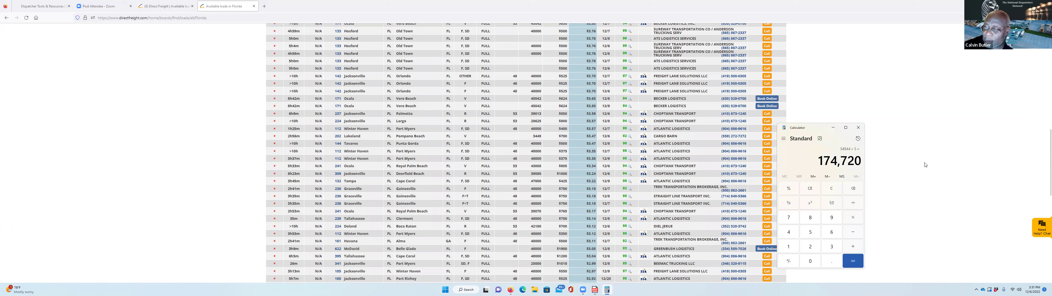
left_click(858, 139)
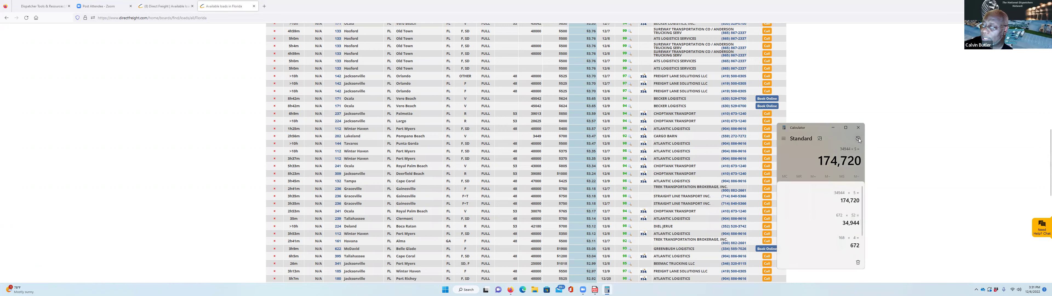
left_click(820, 158)
left_click(830, 189)
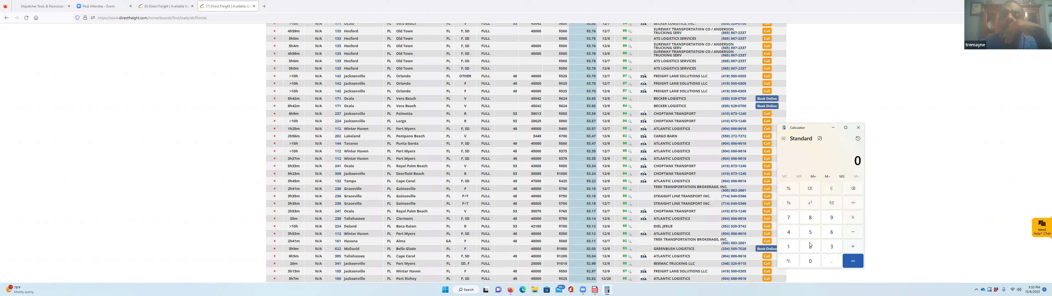
- Calculate 5 × 200, and multiply the result by 6
left_click(811, 234)
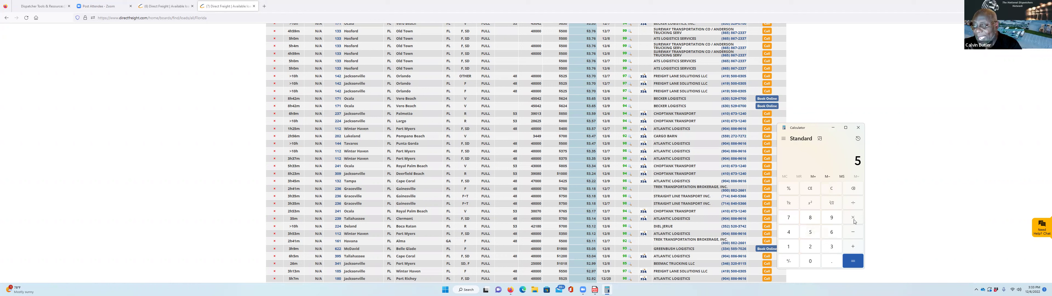
left_click(853, 221)
left_click(811, 246)
left_click(813, 261)
left_click(817, 261)
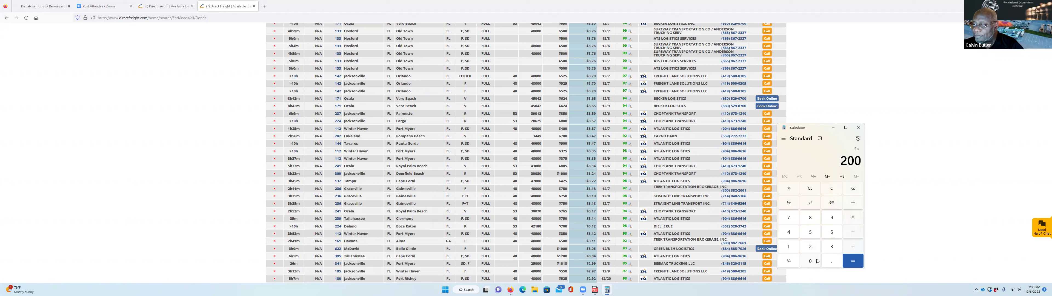
left_click(851, 260)
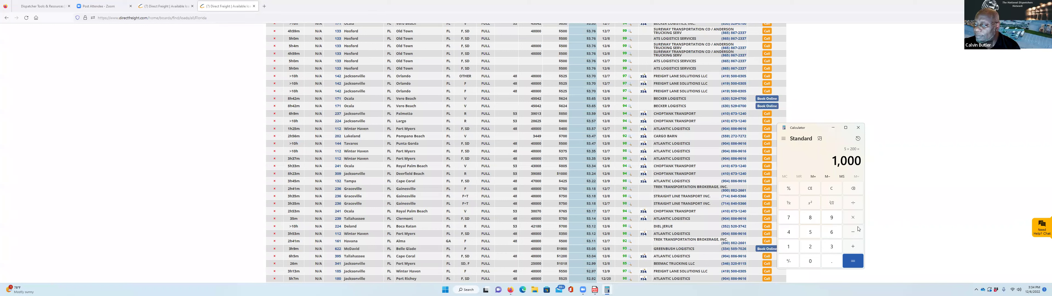
left_click(852, 216)
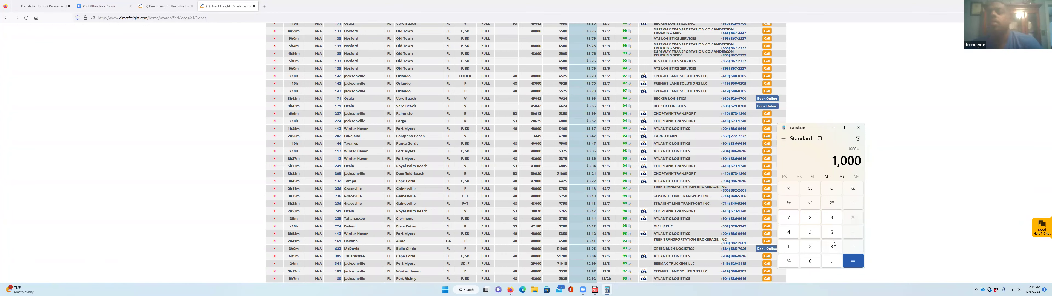
left_click(832, 234)
left_click(855, 262)
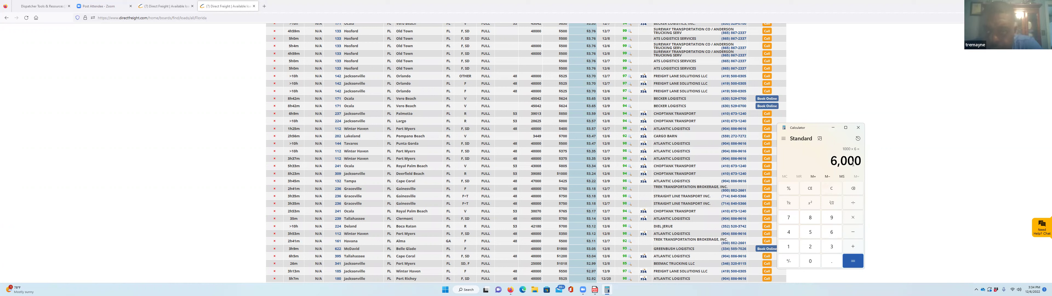
- Subtract 3600 from the calculated total
left_click(854, 231)
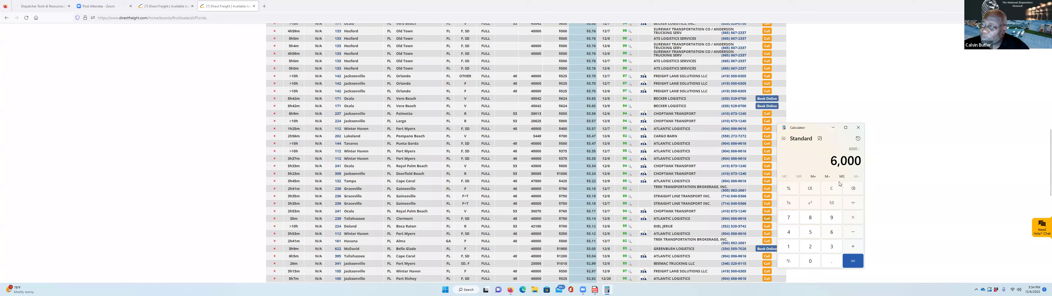
left_click(831, 233)
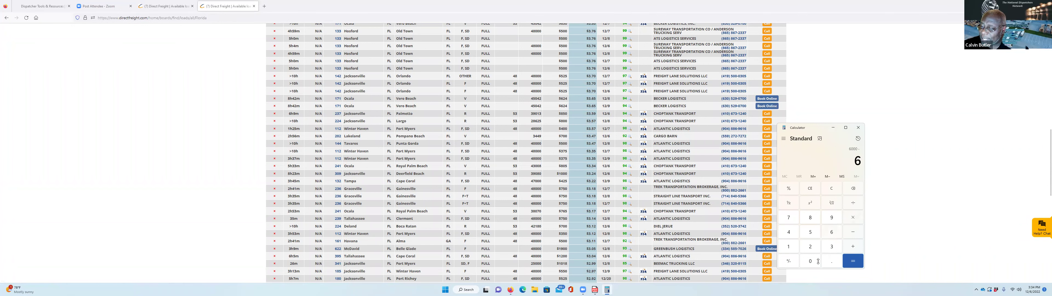
left_click(810, 261)
left_click(792, 187)
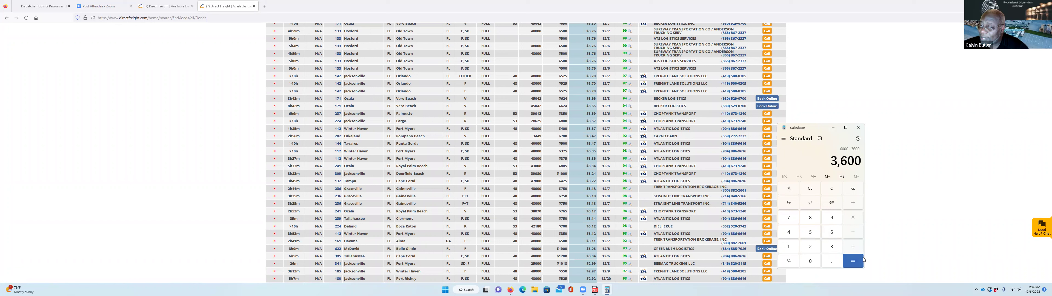
left_click(853, 260)
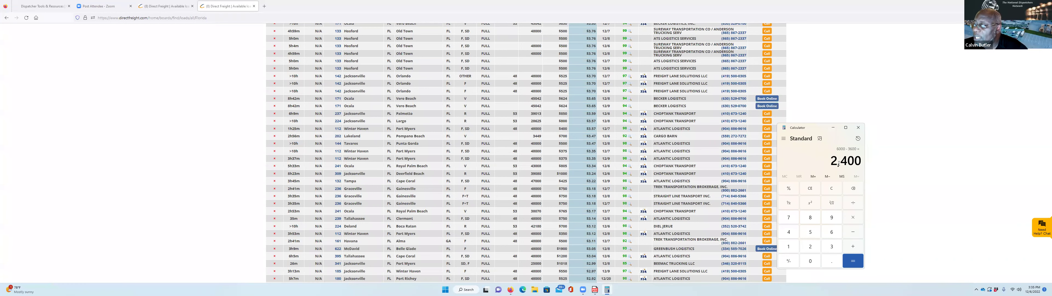
- Clear the previous result and calculate 6000 × 3
left_click(833, 191)
left_click(832, 232)
double_click(816, 258)
left_click(816, 259)
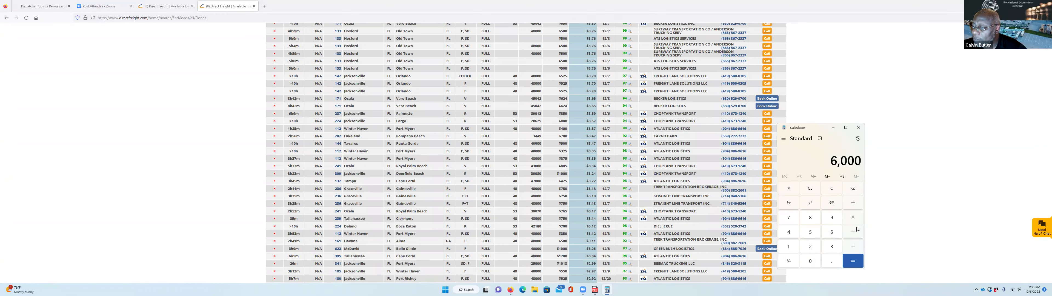
left_click(854, 218)
left_click(831, 246)
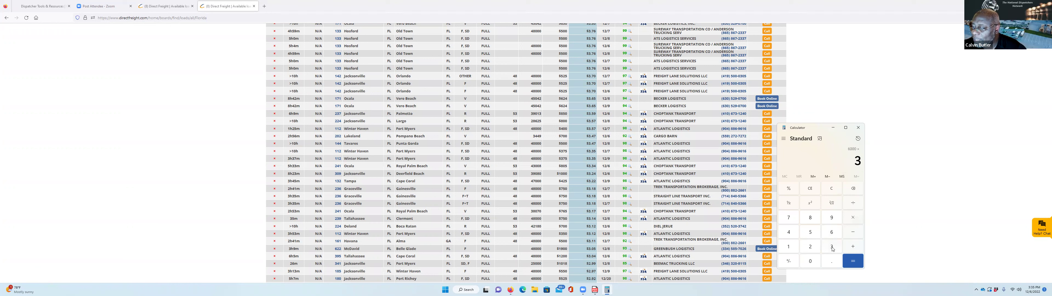
left_click(855, 262)
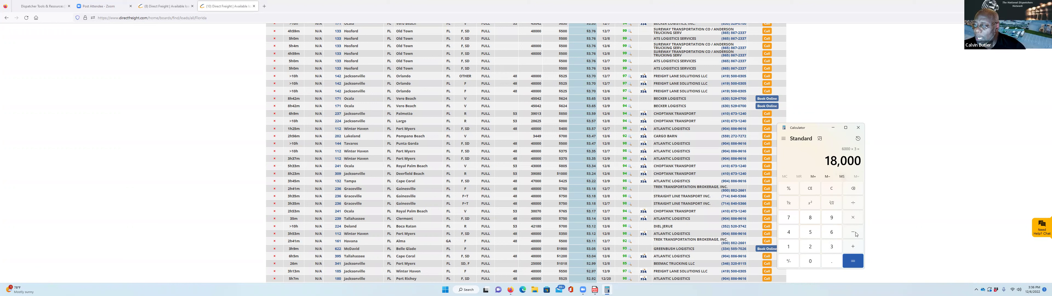
left_click(831, 188)
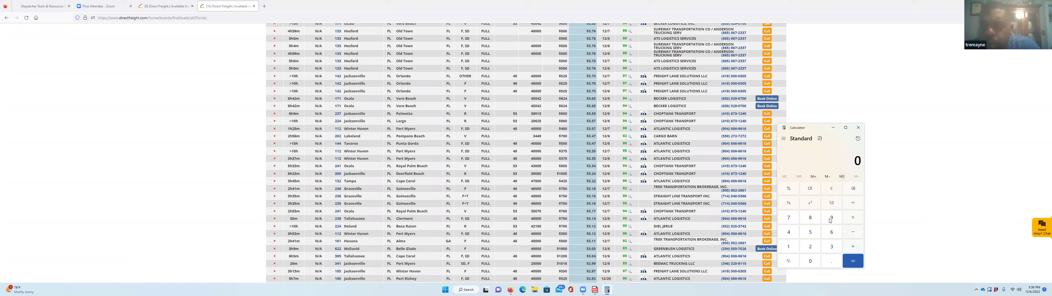
left_click(817, 246)
left_click(792, 232)
left_click(809, 260)
left_click(808, 259)
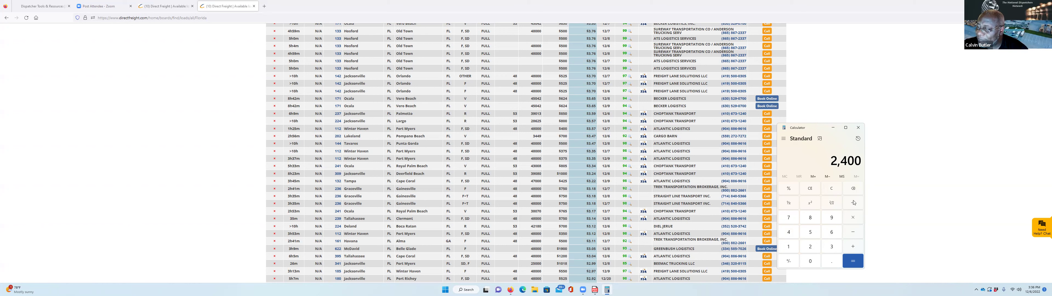
- Clear the display and divide 52 by 5
left_click(834, 193)
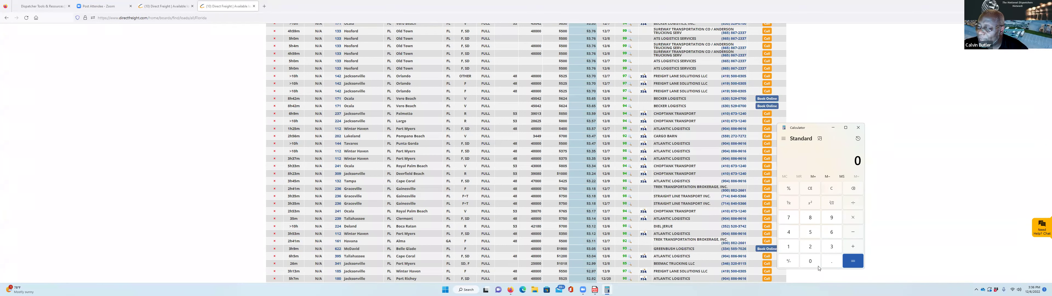
left_click(811, 232)
left_click(812, 247)
left_click(808, 232)
left_click(851, 257)
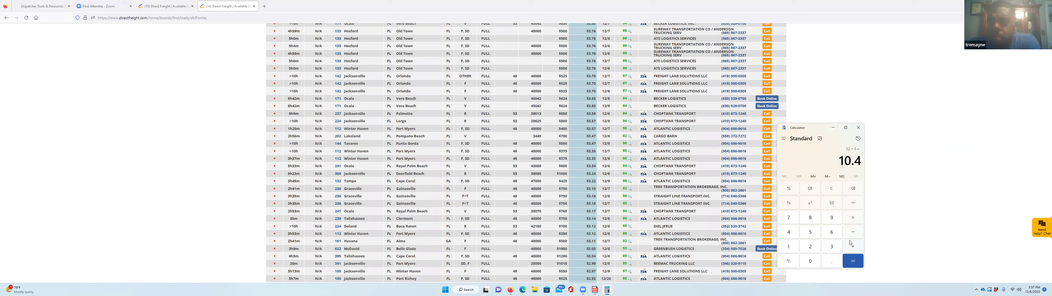
- Clear the previous result and calculate 10 × 2400
left_click(832, 189)
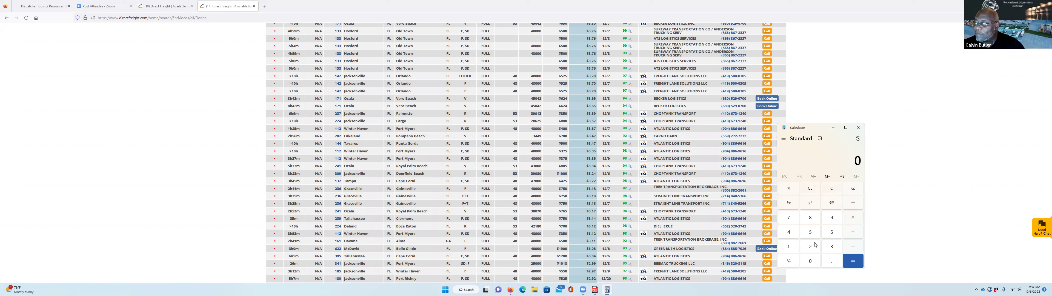
left_click(788, 246)
left_click(810, 261)
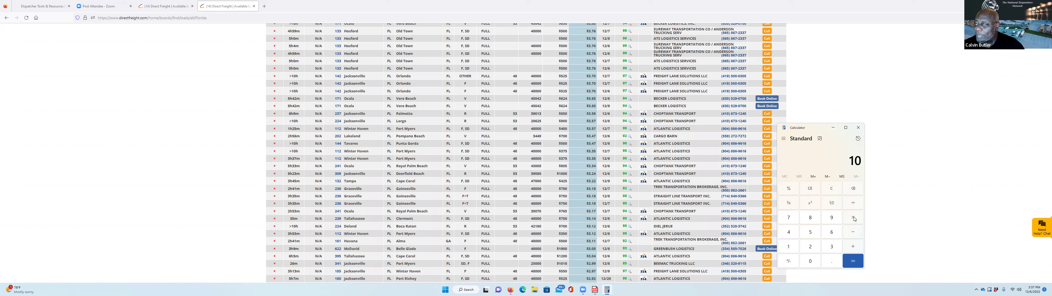
left_click(816, 248)
left_click(789, 234)
double_click(811, 264)
left_click(857, 261)
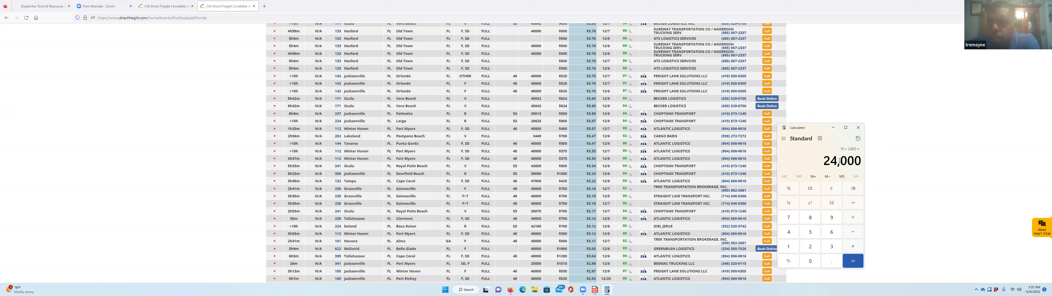
- Multiply the calculated total by 52
left_click(854, 222)
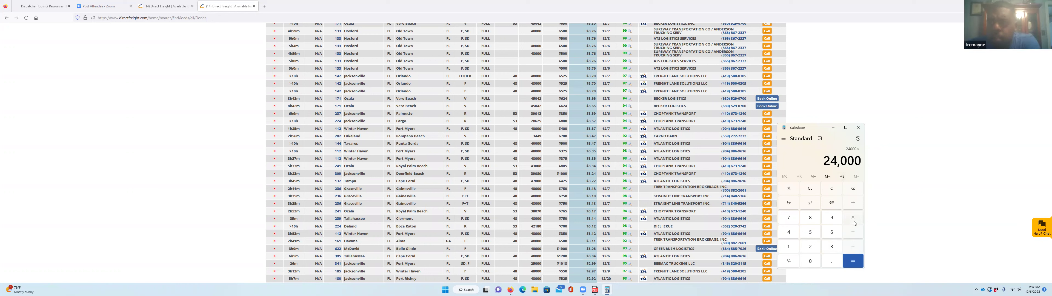
left_click(810, 234)
left_click(810, 248)
left_click(859, 260)
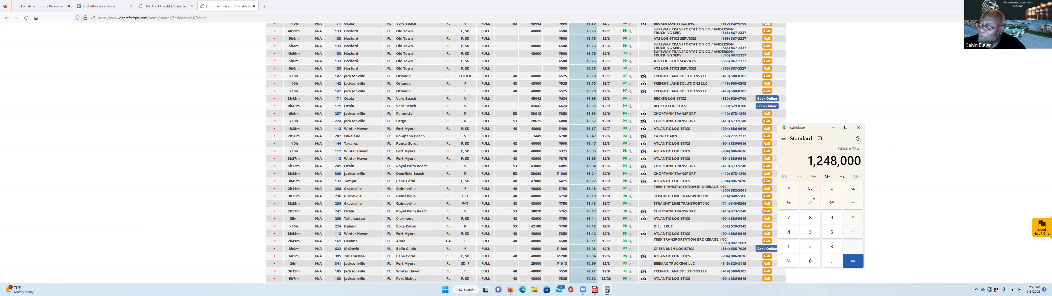
left_click(830, 189)
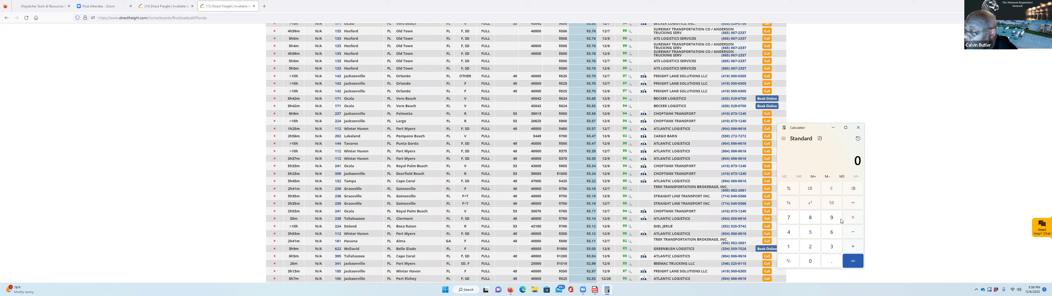
type("39")
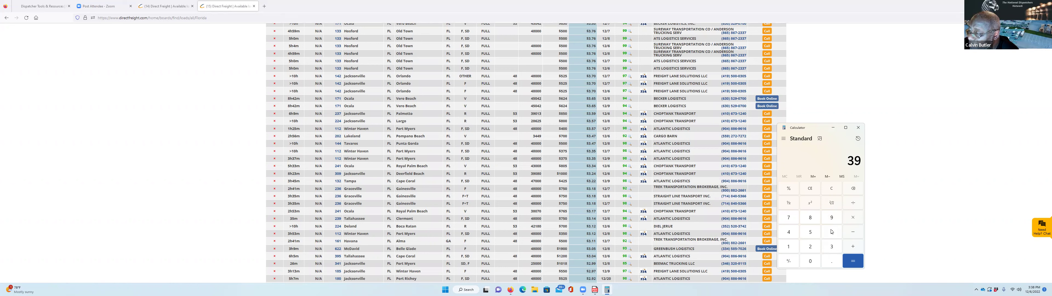
left_click(835, 191)
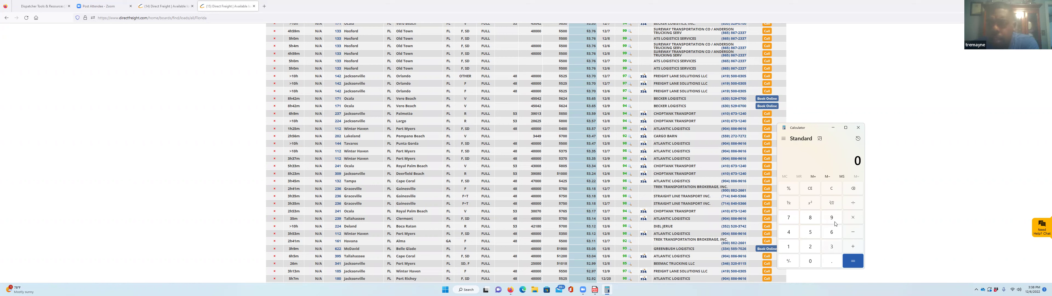
left_click(815, 263)
left_click(815, 263)
- Clear the display and calculate 3600 × 52
left_click(839, 189)
left_click(832, 247)
type("600")
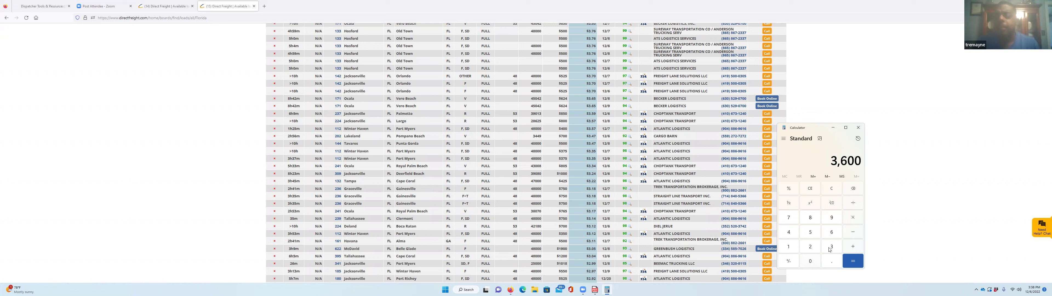
left_click(849, 222)
left_click(810, 232)
left_click(811, 246)
left_click(855, 267)
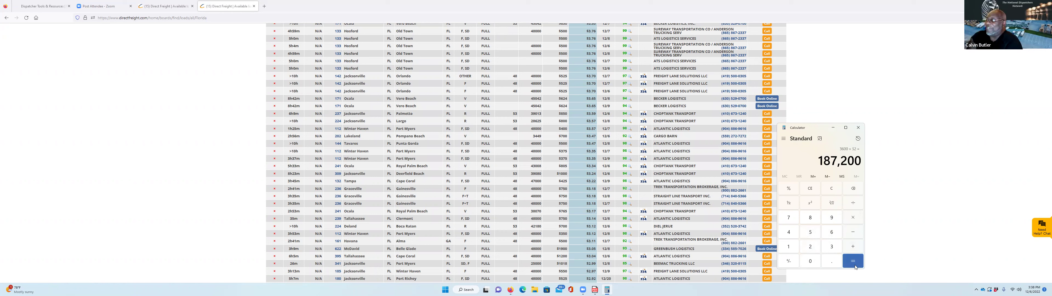